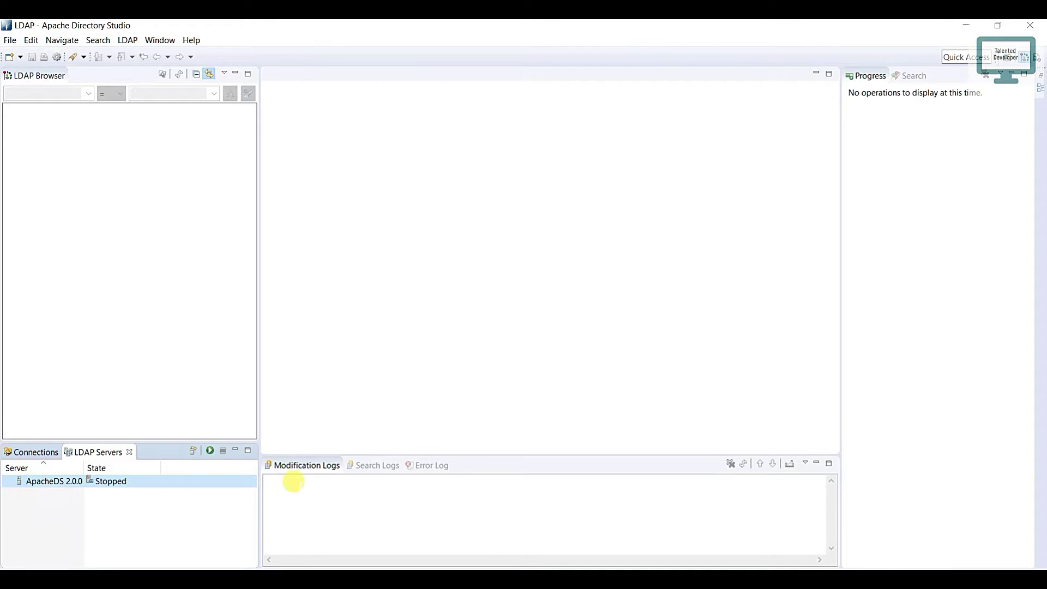
Step: Look through the search log, the error log, the LDAP servers list and the connections list
left_click(359, 467)
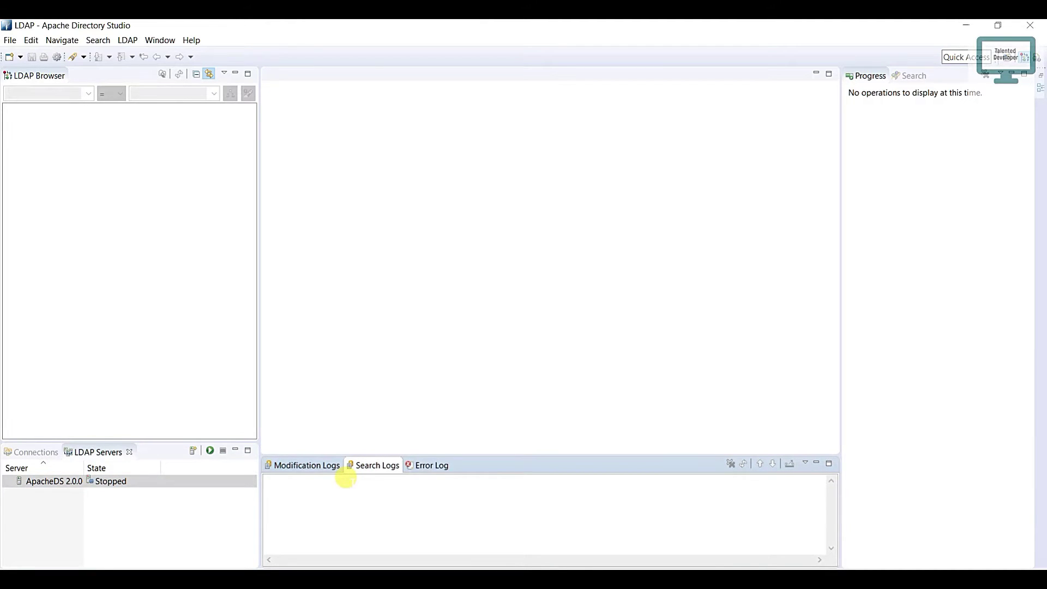
left_click(418, 466)
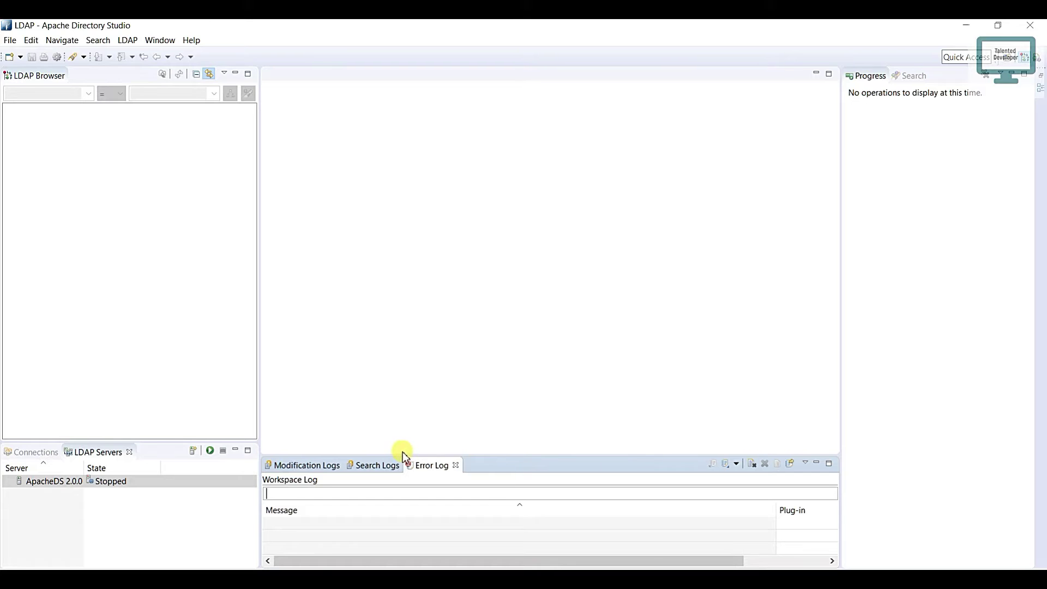
left_click(102, 458)
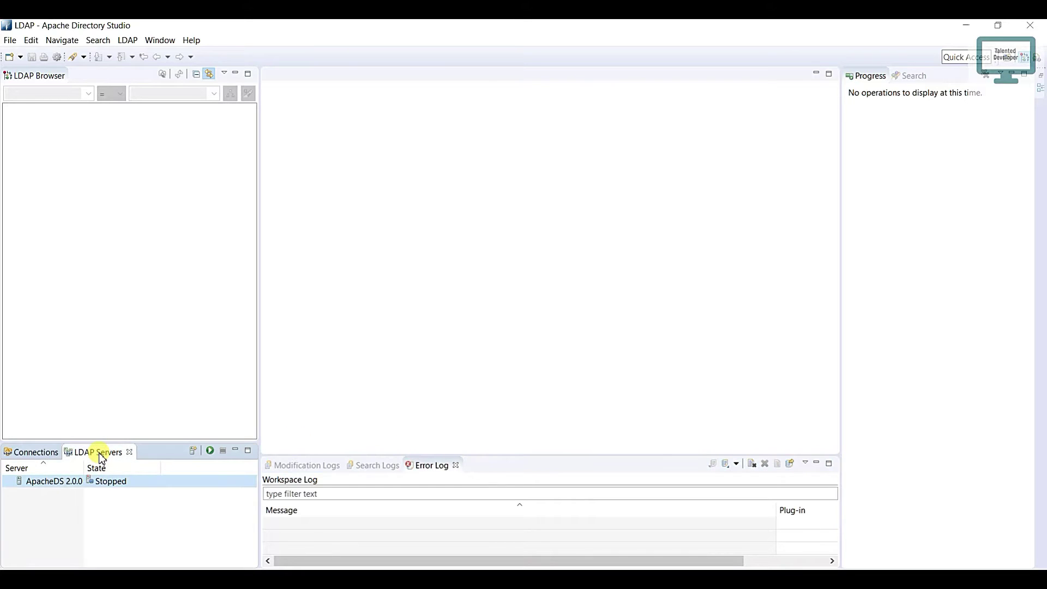
left_click(46, 452)
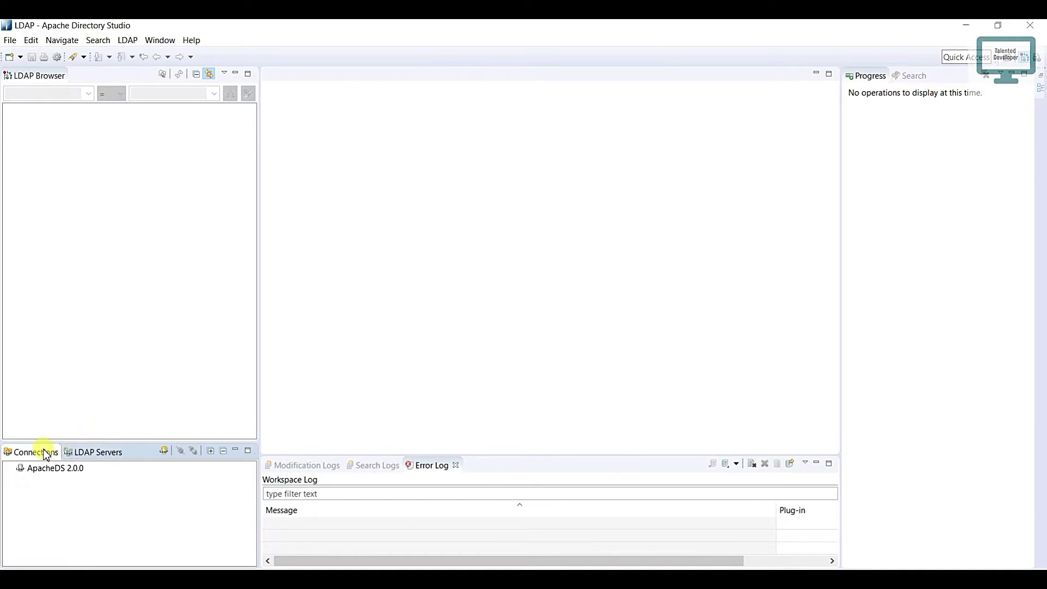
left_click(77, 455)
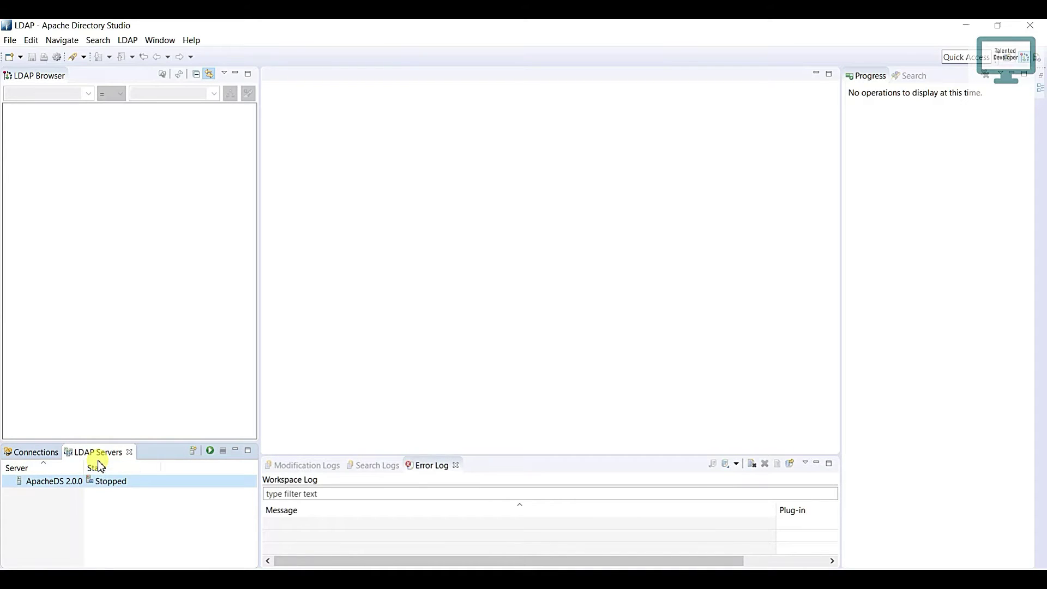
left_click(43, 454)
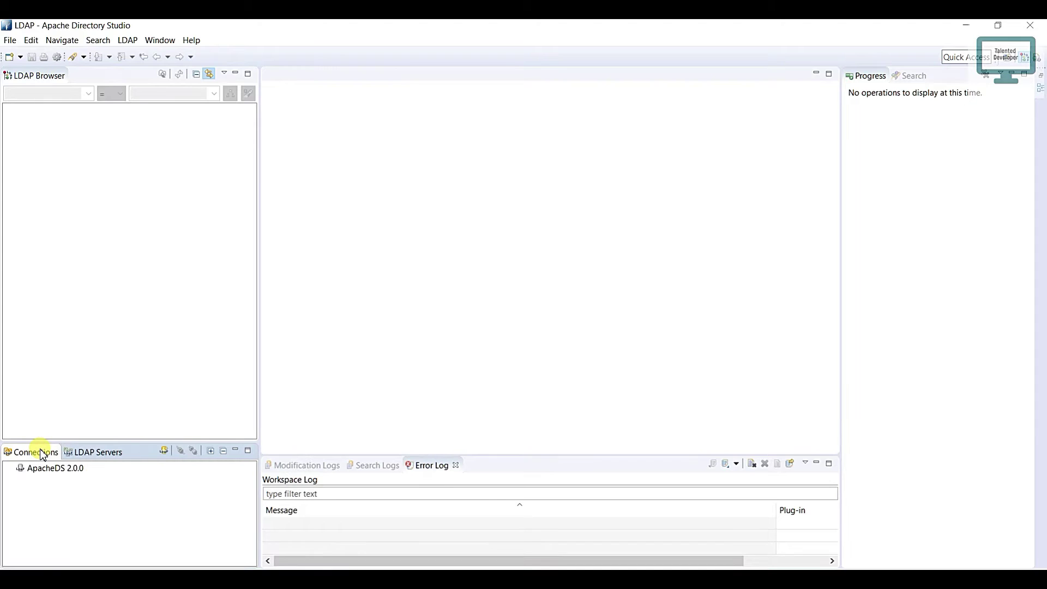
Step: Start the ApacheDS 2.0.0 server and open the connection to it
left_click(85, 454)
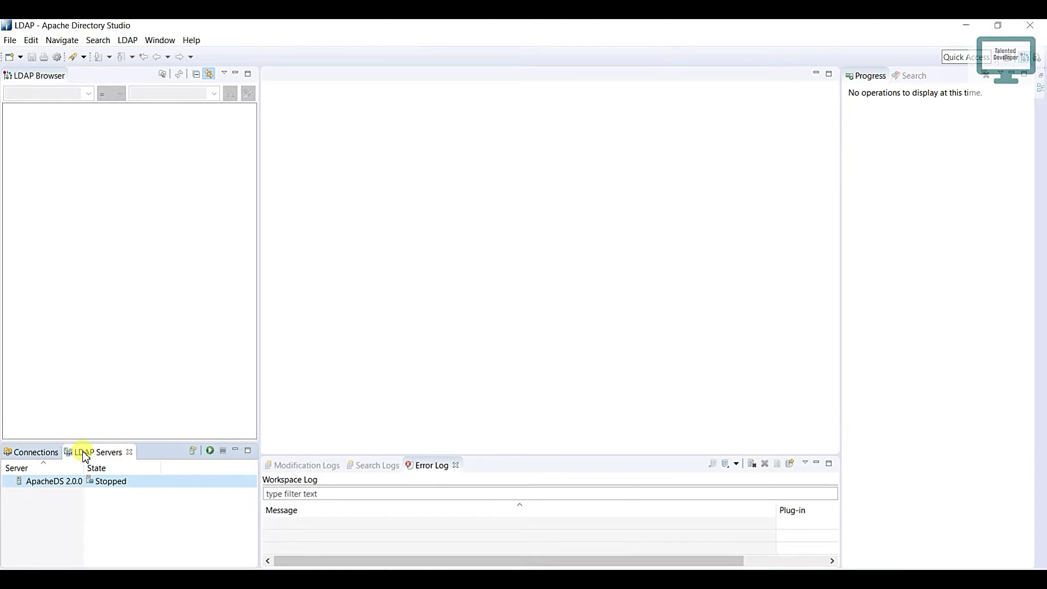
left_click(210, 452)
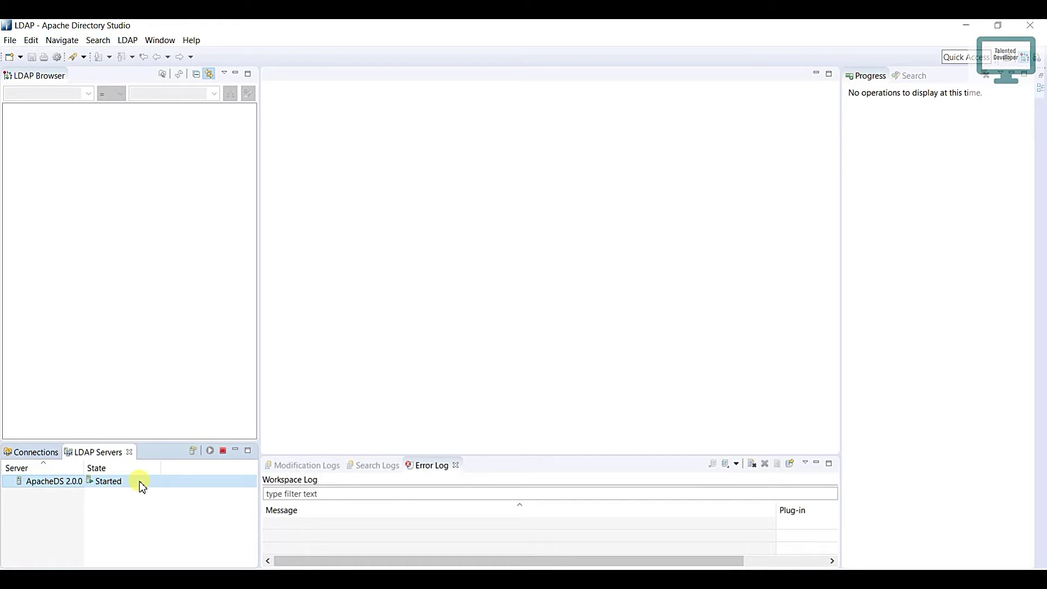
left_click(60, 457)
double_click(59, 470)
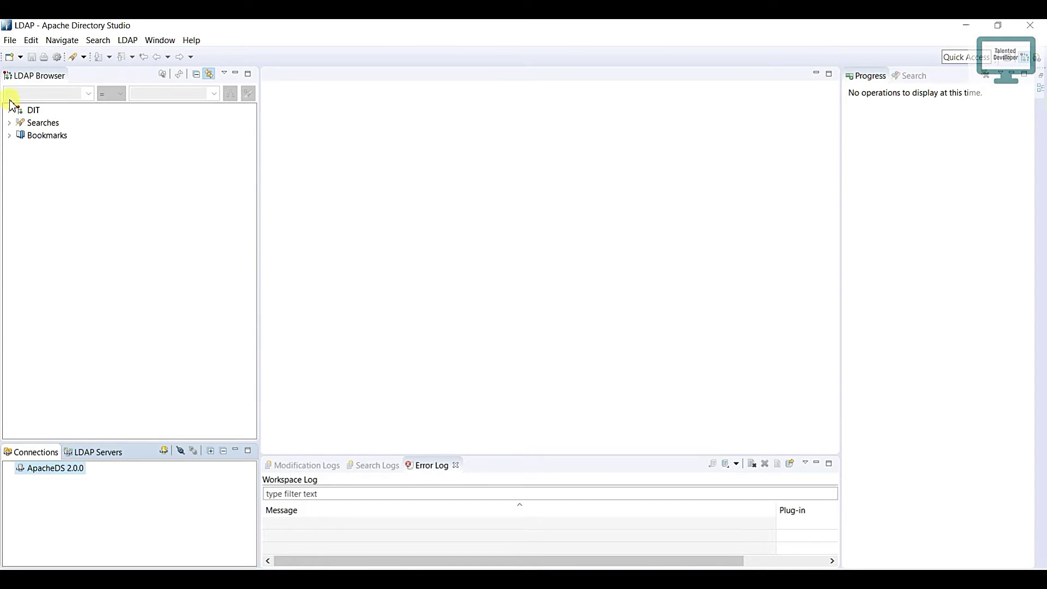
Step: Expand the DIT down to ou=users under ou=system and open the ou=users entry
left_click(15, 116)
left_click(12, 113)
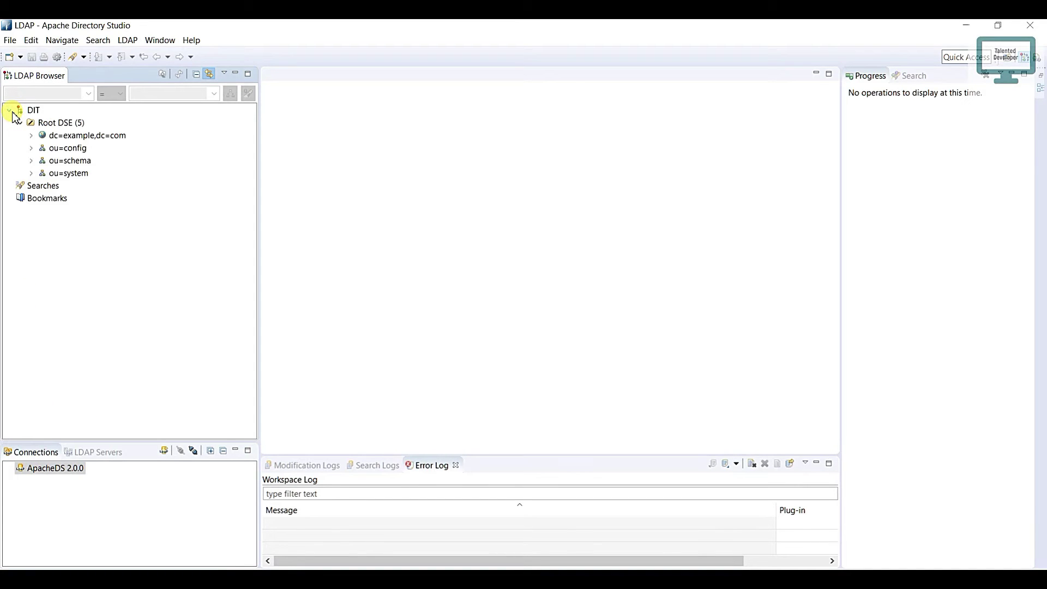
left_click(31, 173)
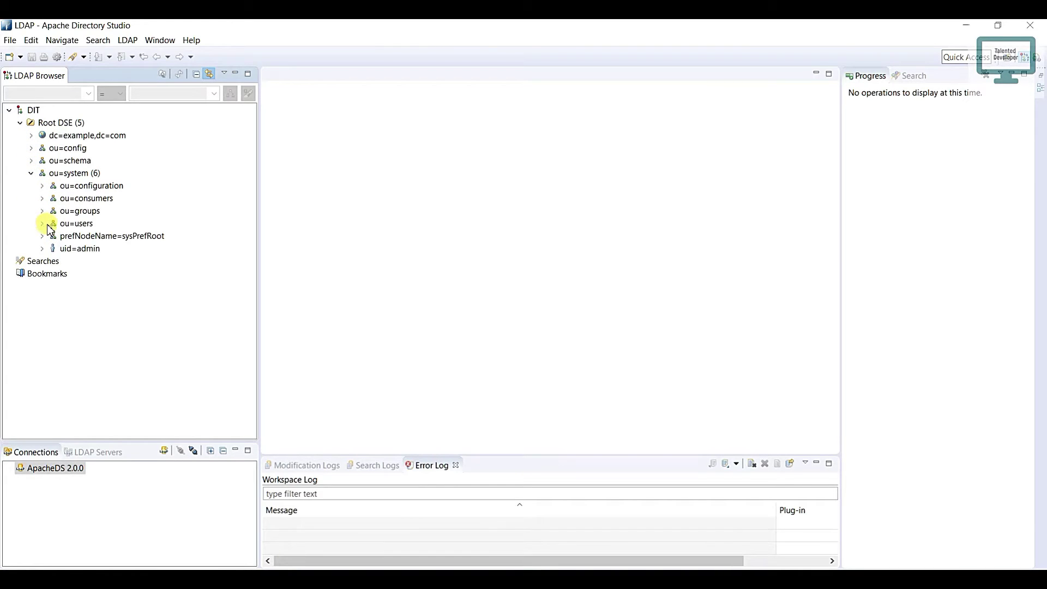
left_click(43, 224)
left_click(81, 225)
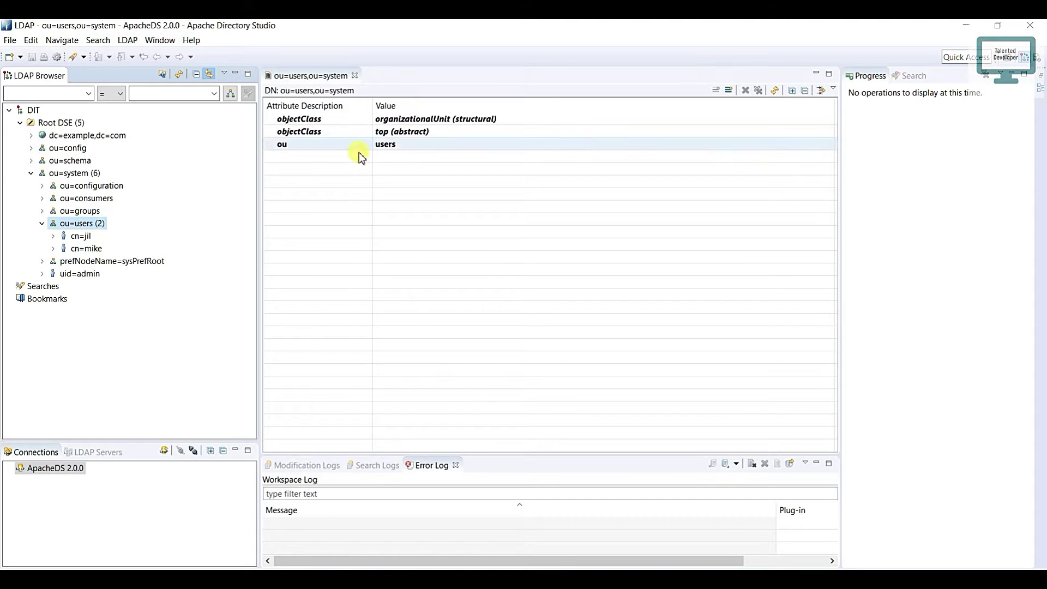
Step: Rename the second user entry under ou=users by appending 1 to its cn value
left_click(89, 252)
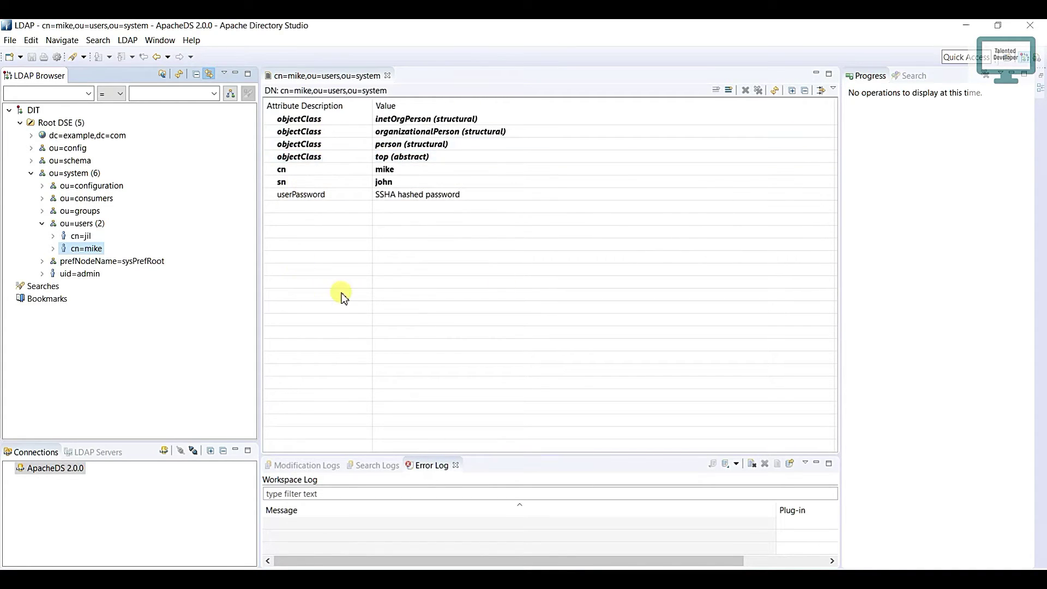
left_click(392, 170)
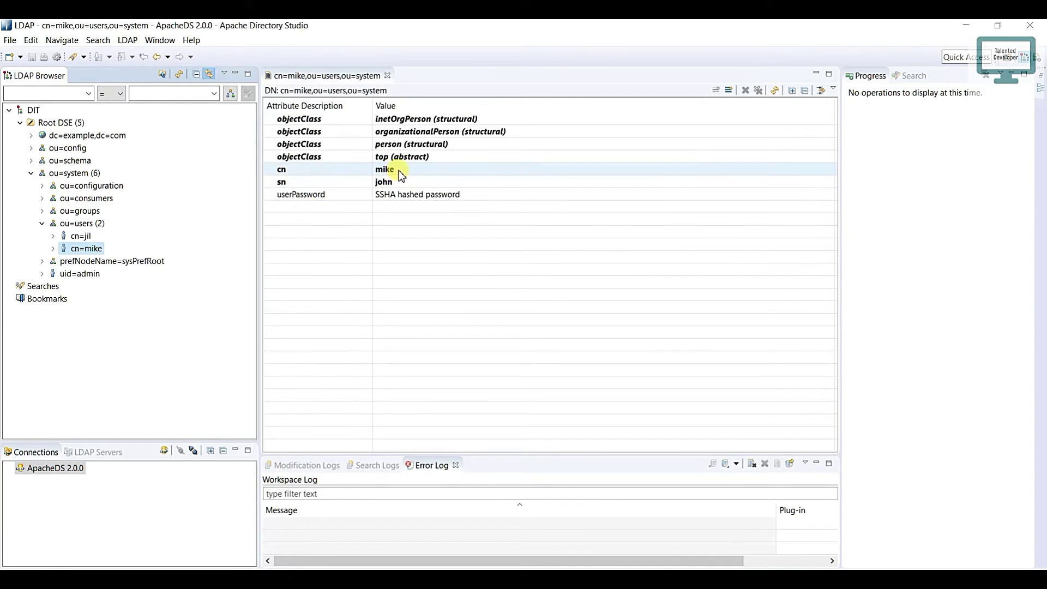
key("F2")
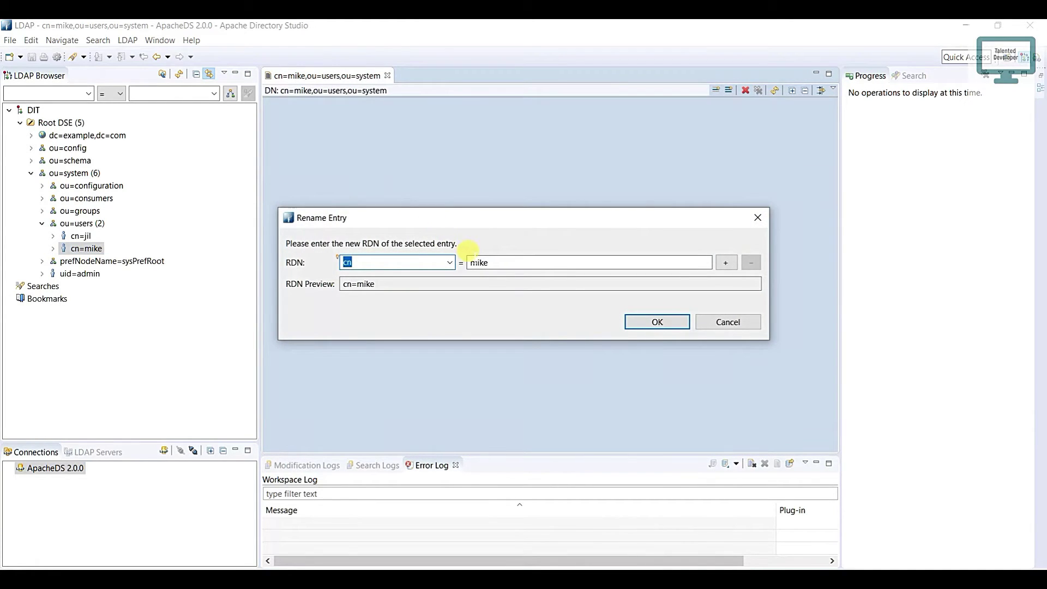
left_click(484, 257)
type("1")
left_click(654, 323)
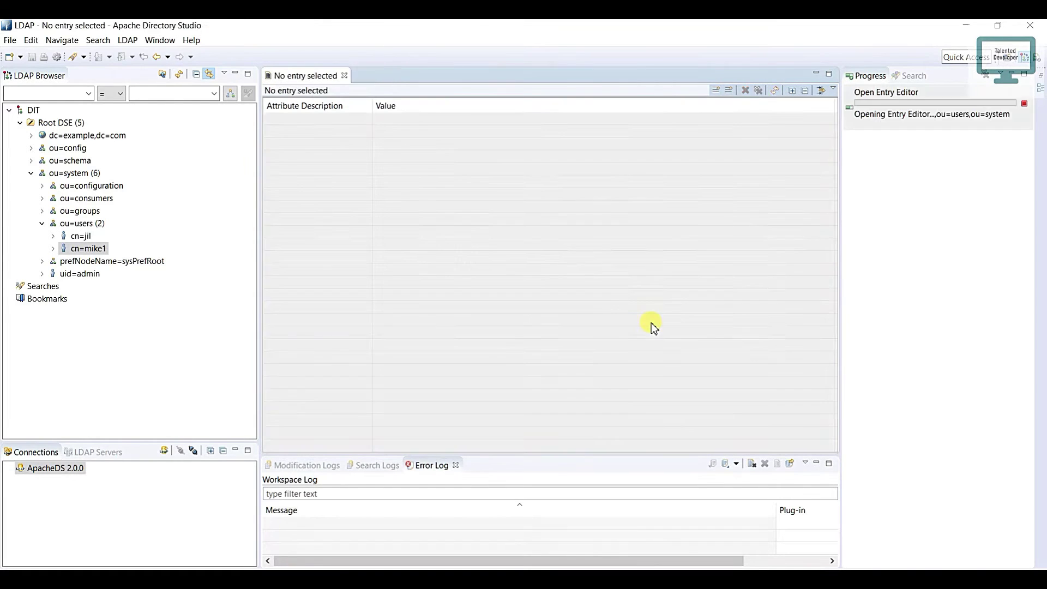
Step: Examine the rename record in the modification logs, including its changetype and newrdn values
left_click(306, 465)
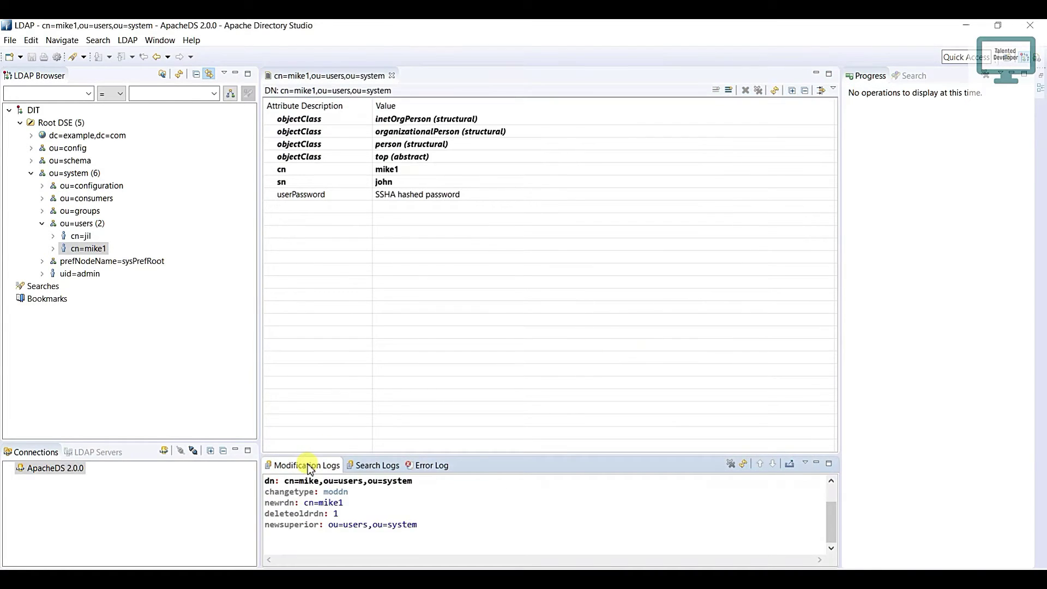
left_click_drag(417, 525, 255, 475)
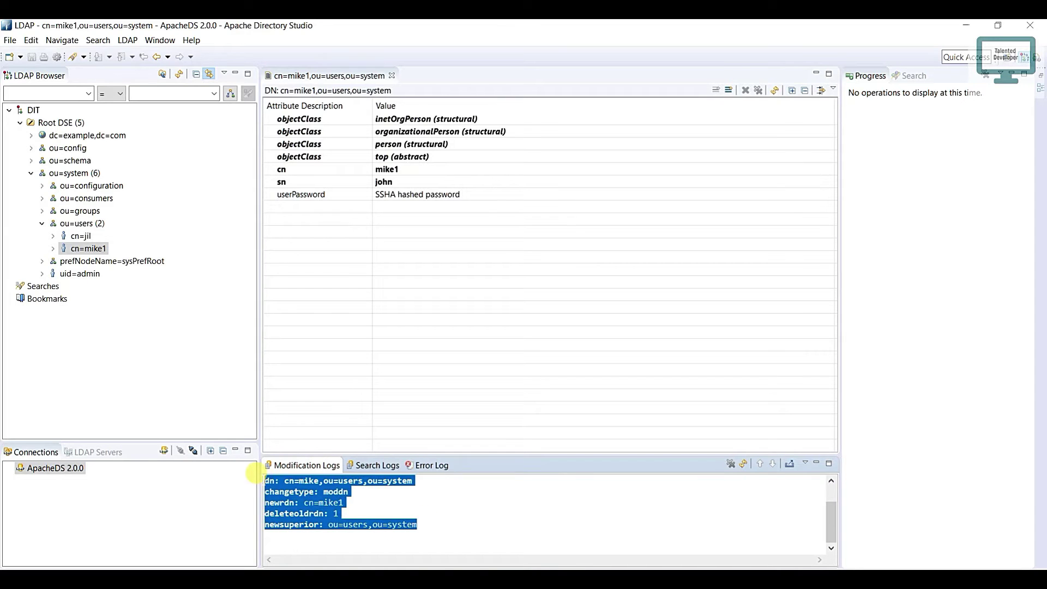
left_click(382, 506)
double_click(331, 491)
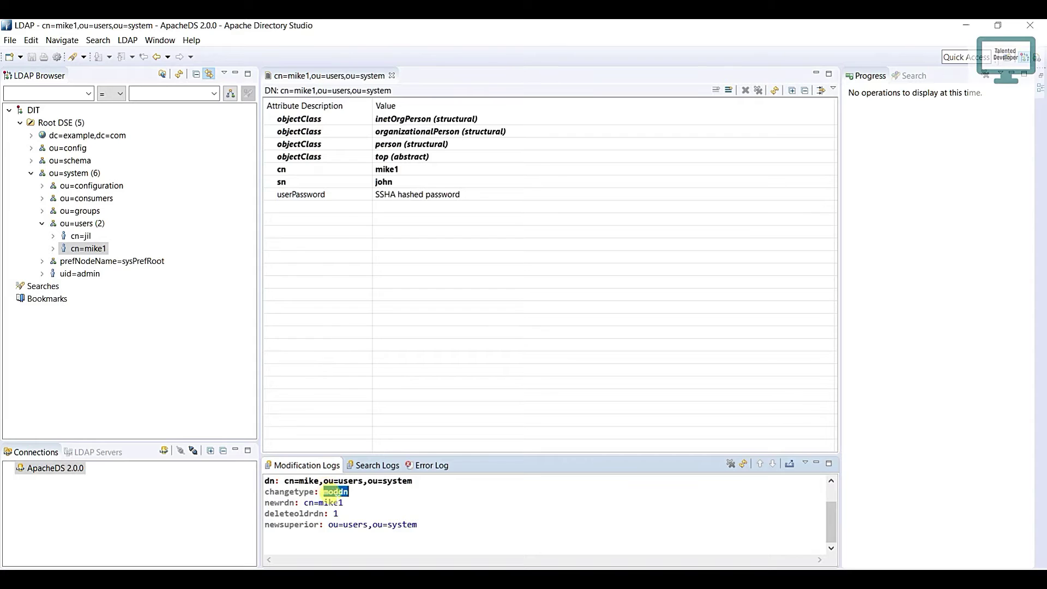
left_click_drag(343, 503, 326, 503)
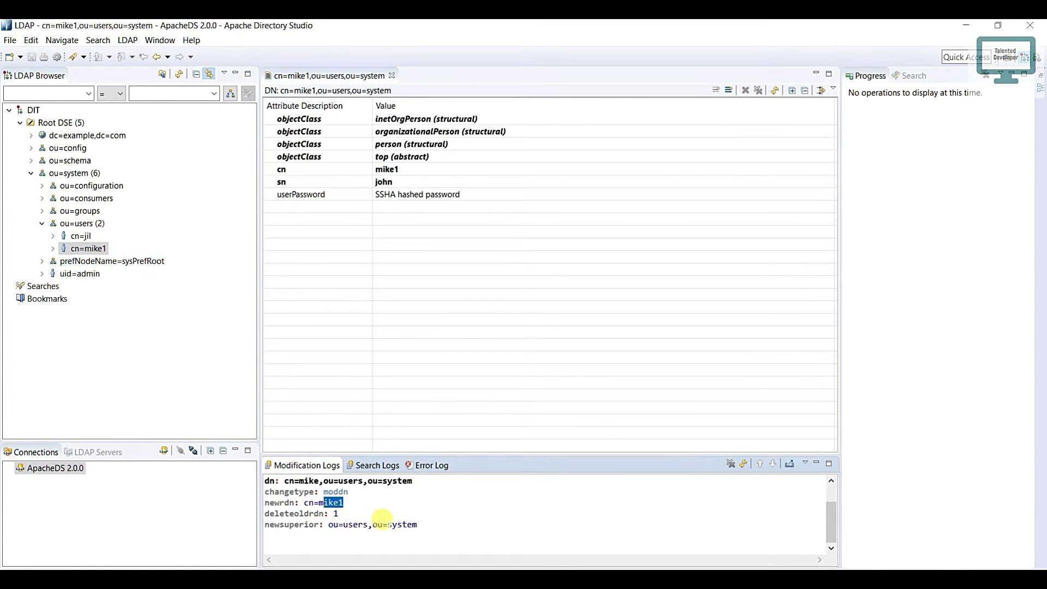
left_click_drag(417, 525, 265, 480)
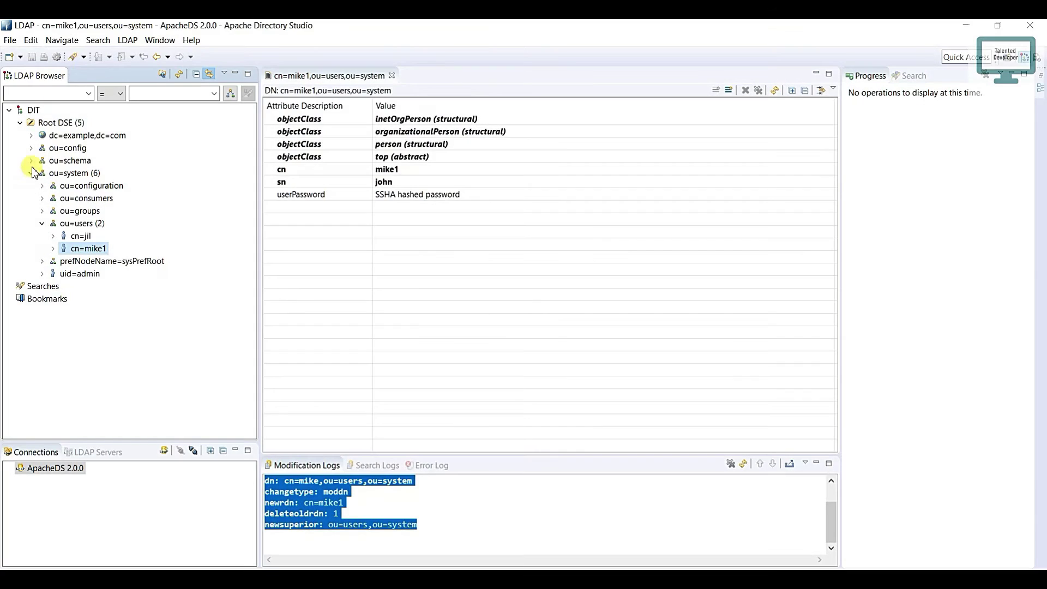
Step: Run an LDAP search named with the user's first name, using the renamed user entry as search base and the (objectClass=*) filter
left_click(96, 42)
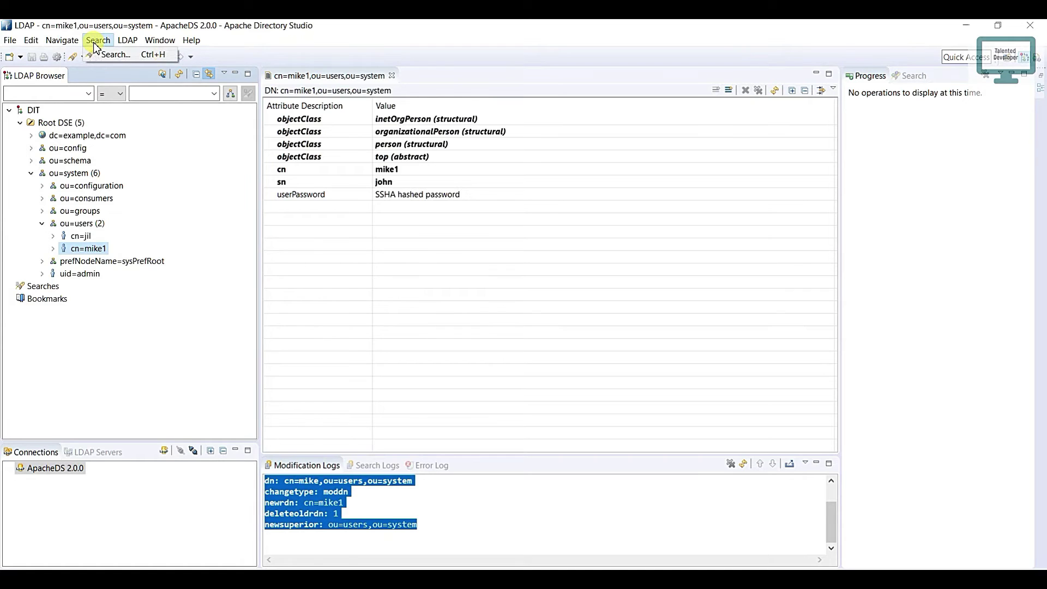
left_click(102, 55)
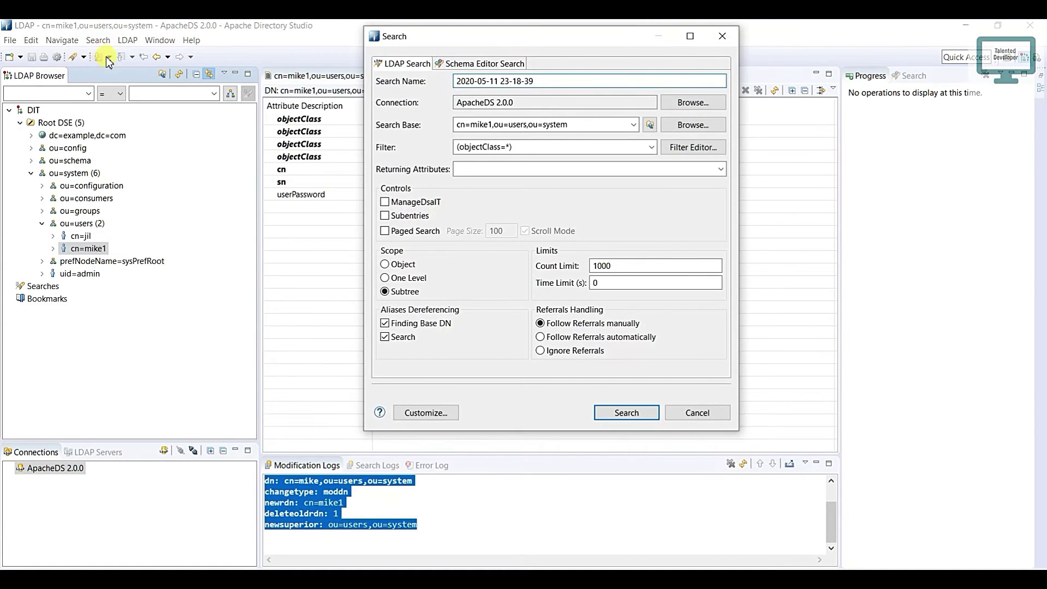
left_click_drag(538, 76, 442, 65)
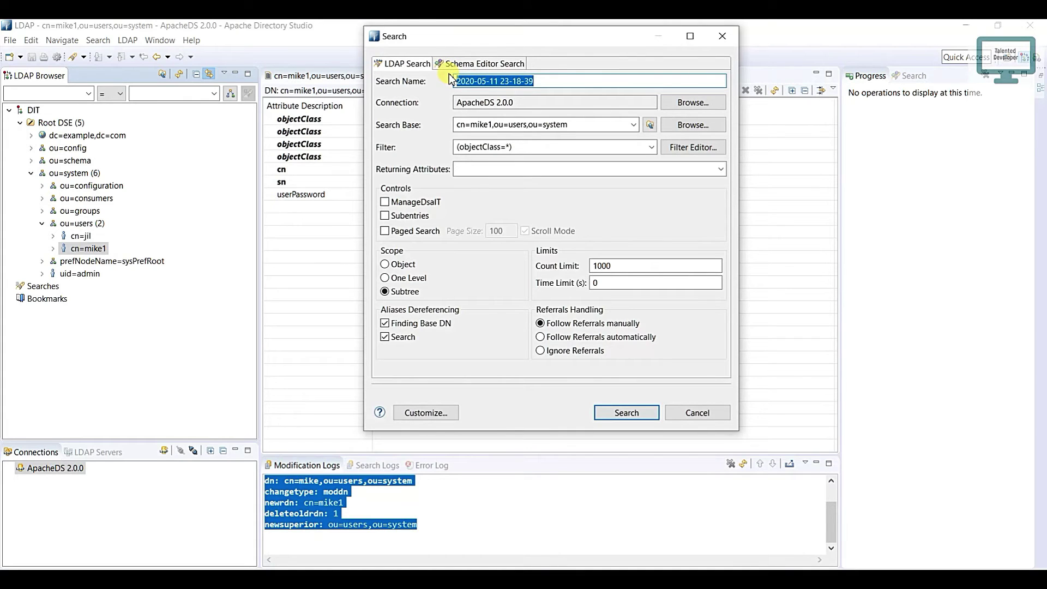
type("mike")
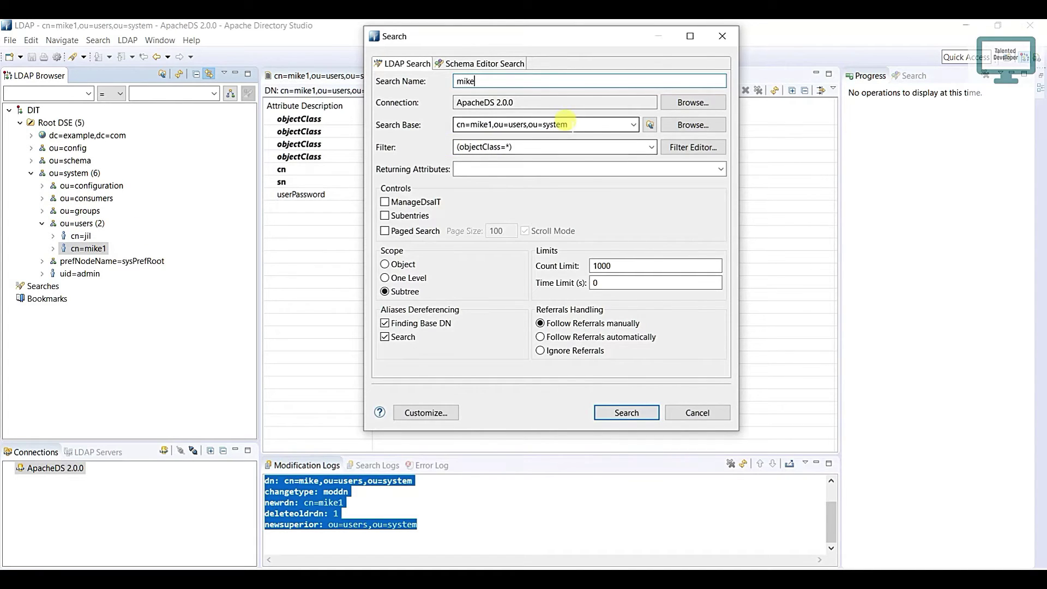
left_click(565, 122)
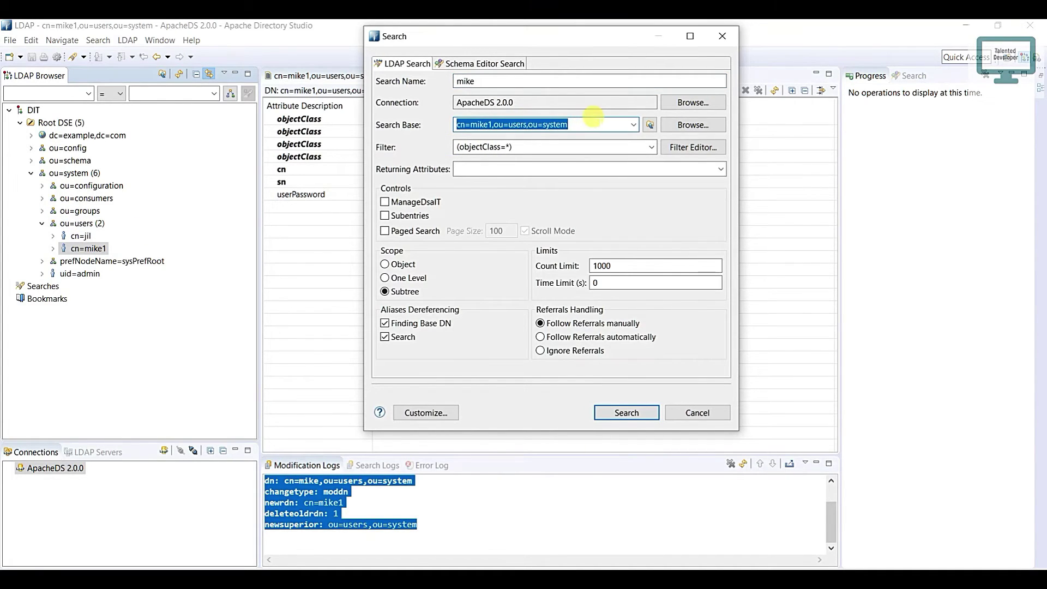
left_click(633, 125)
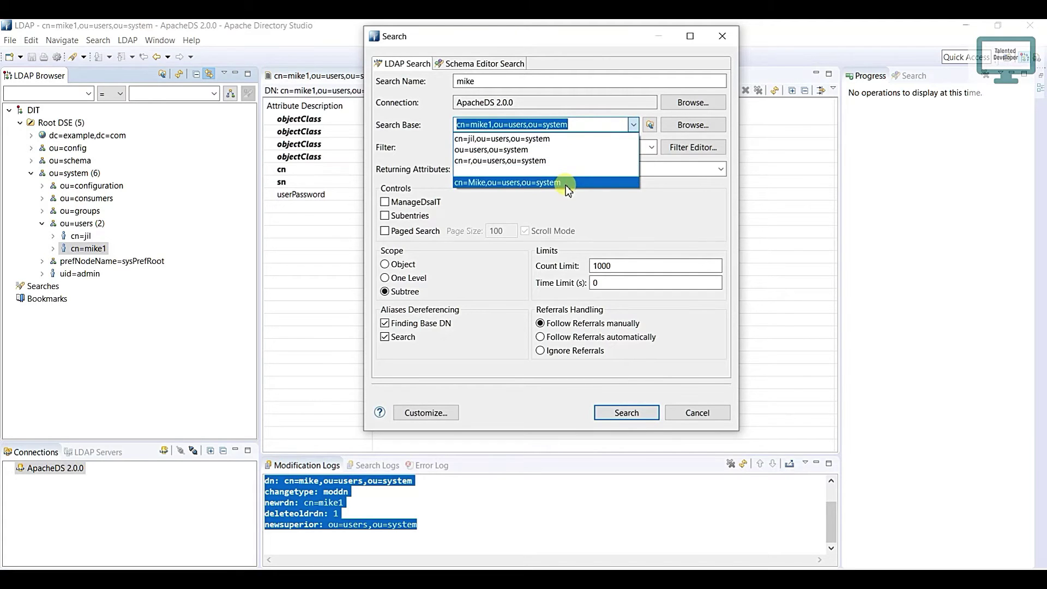
left_click(581, 126)
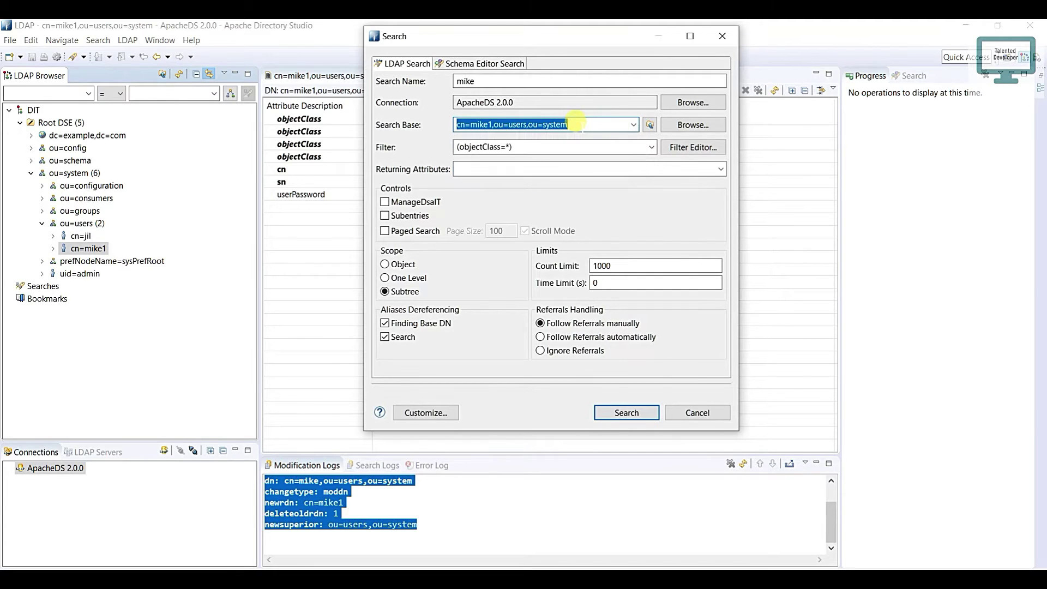
left_click(626, 413)
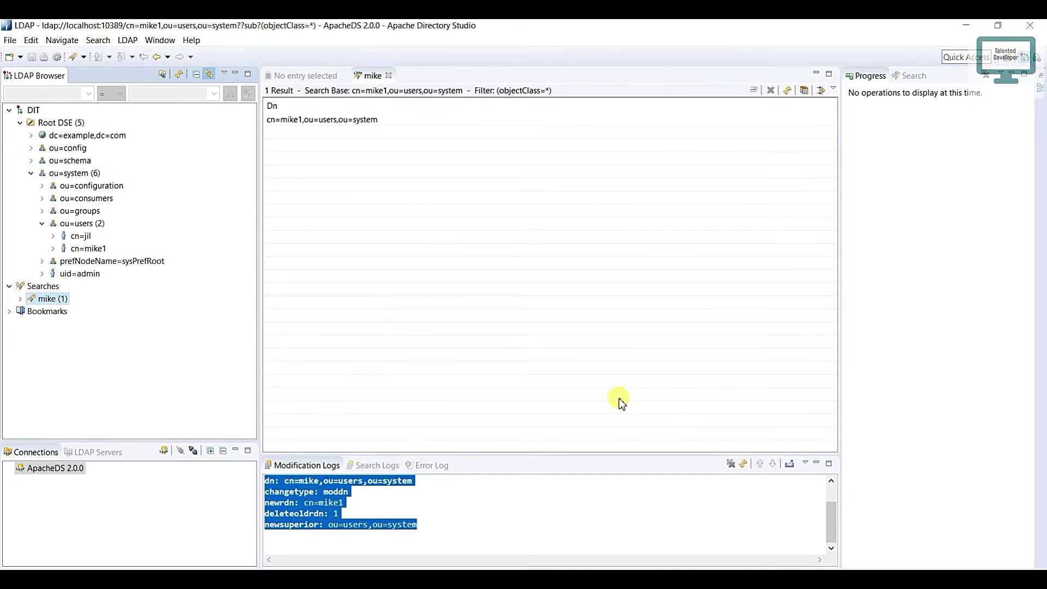
Step: Check the latest record in the search logs and open the user entry from the search results
left_click(364, 465)
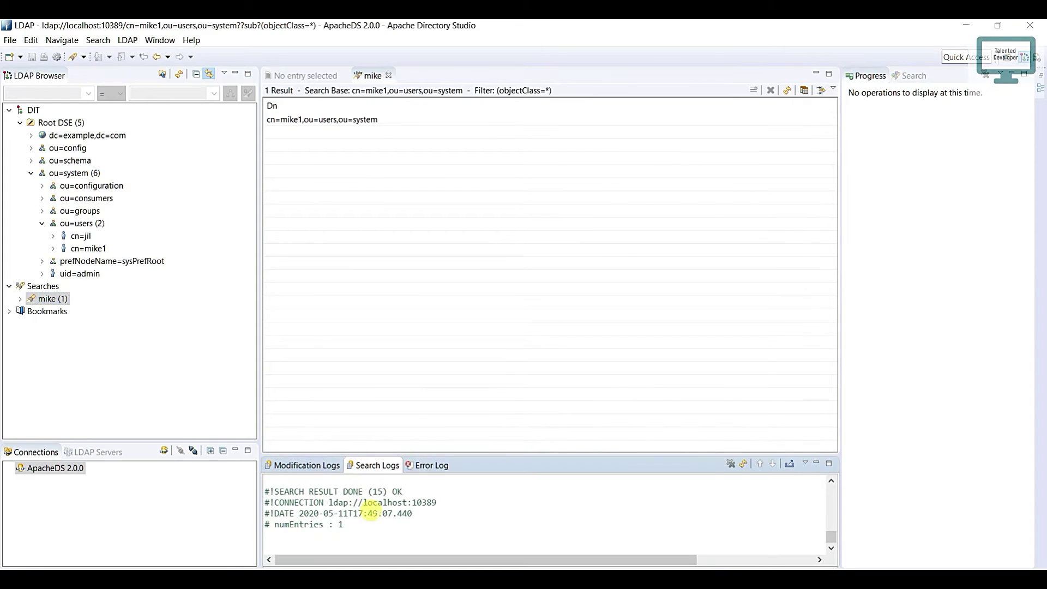
left_click_drag(363, 521, 257, 483)
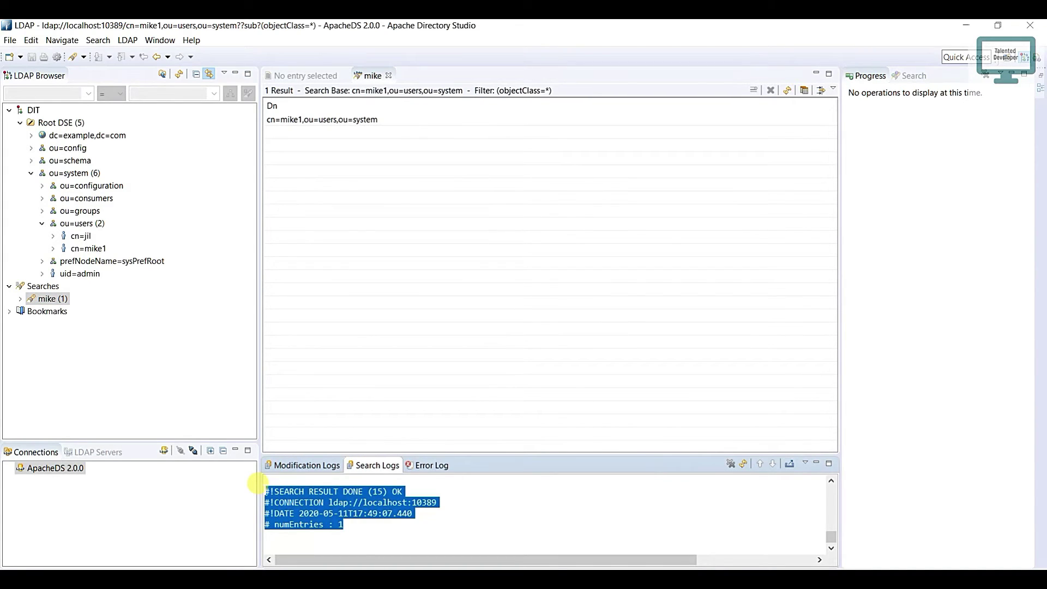
double_click(302, 119)
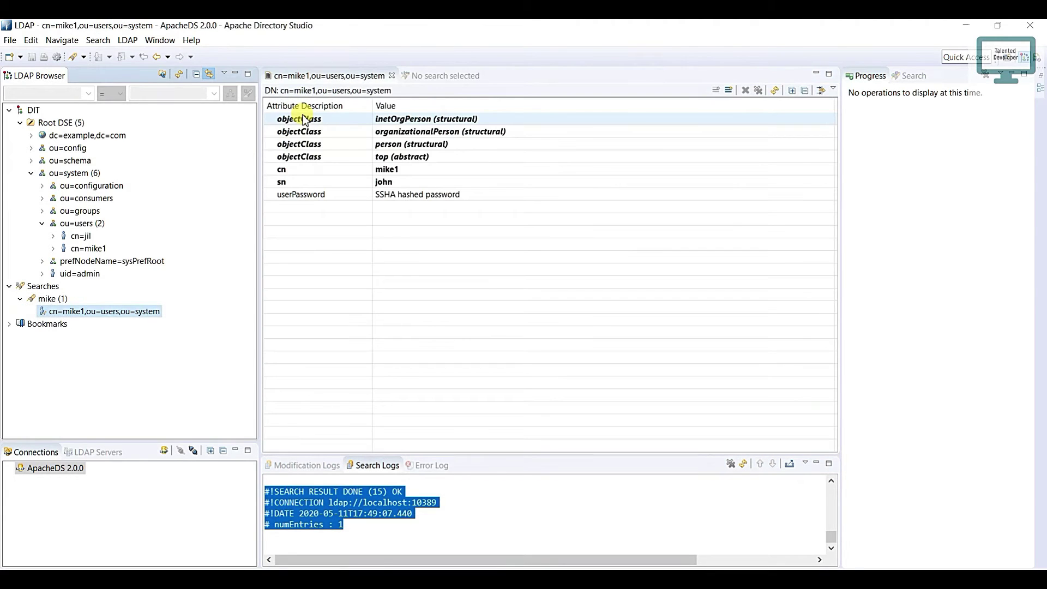
Step: Open the properties of the user entry under the saved search and examine its DN
right_click(97, 315)
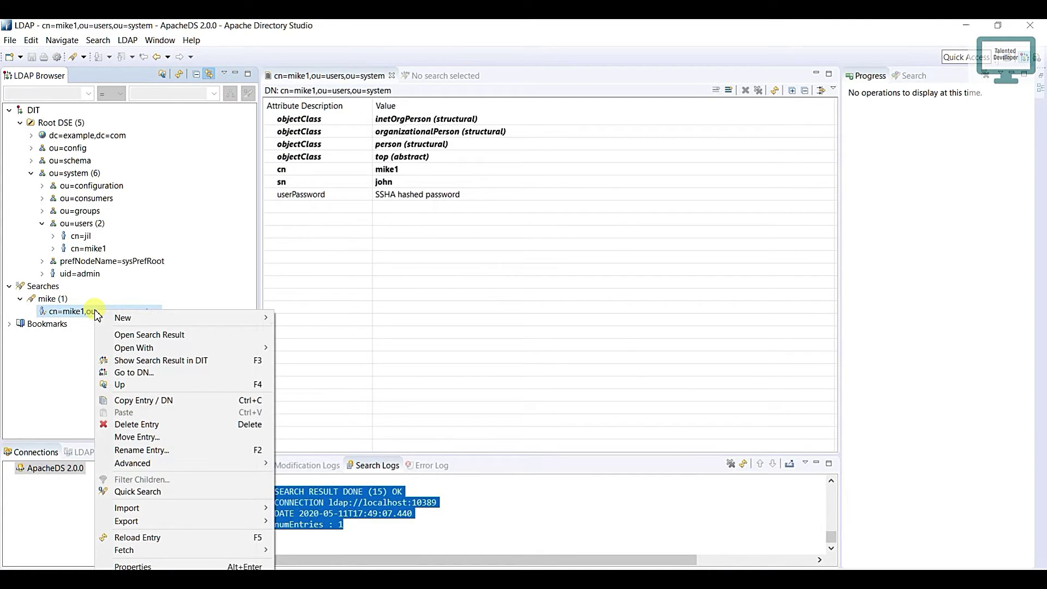
left_click(143, 565)
left_click_drag(561, 137, 451, 138)
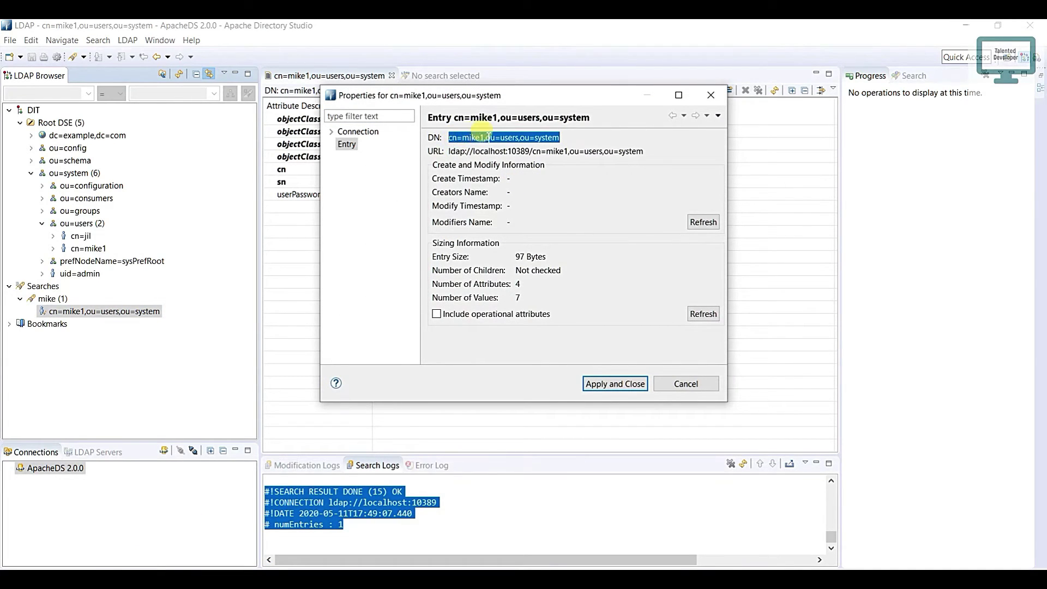
left_click(562, 133)
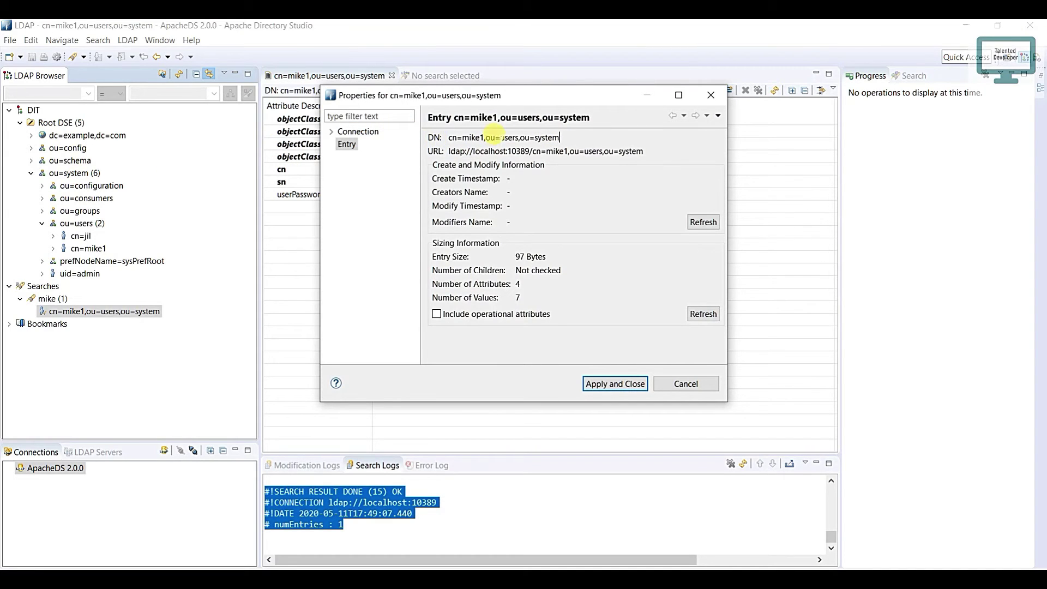
Step: Check the cn part of the DN in the user entry's properties and close the properties
left_click_drag(517, 138, 448, 137)
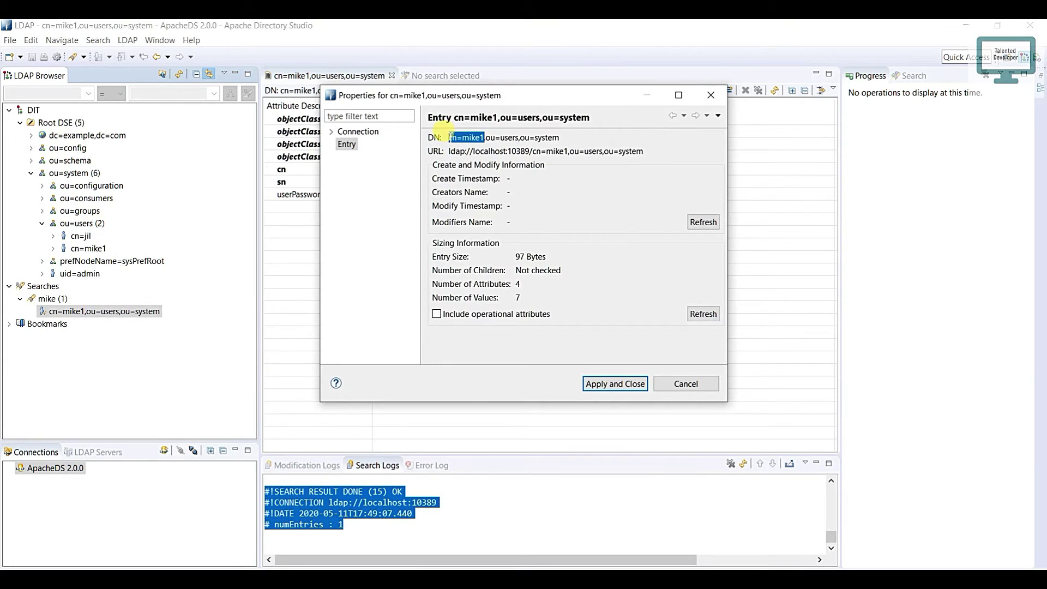
left_click(73, 251)
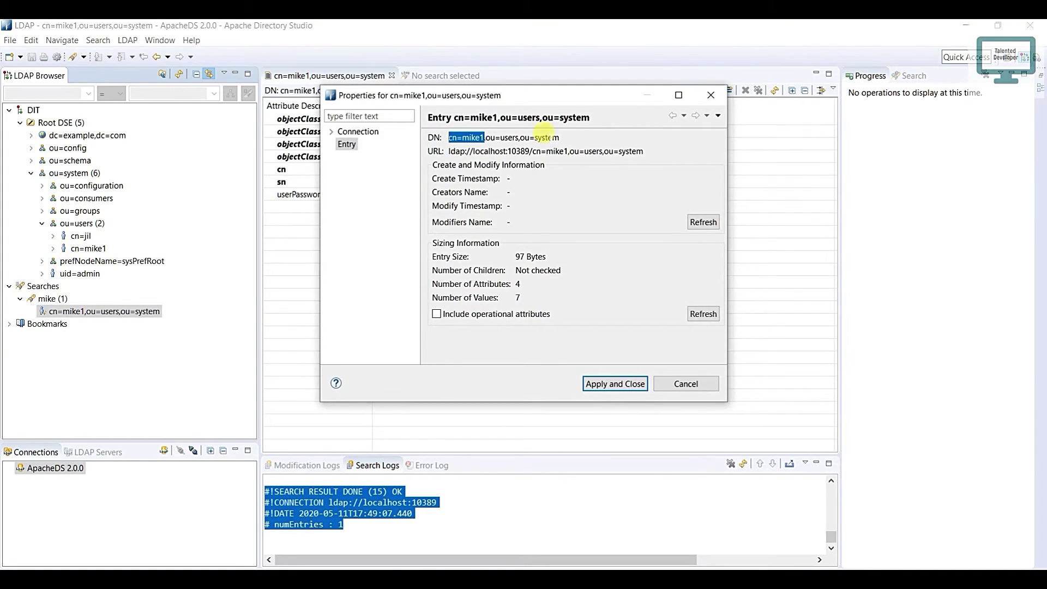
left_click(710, 95)
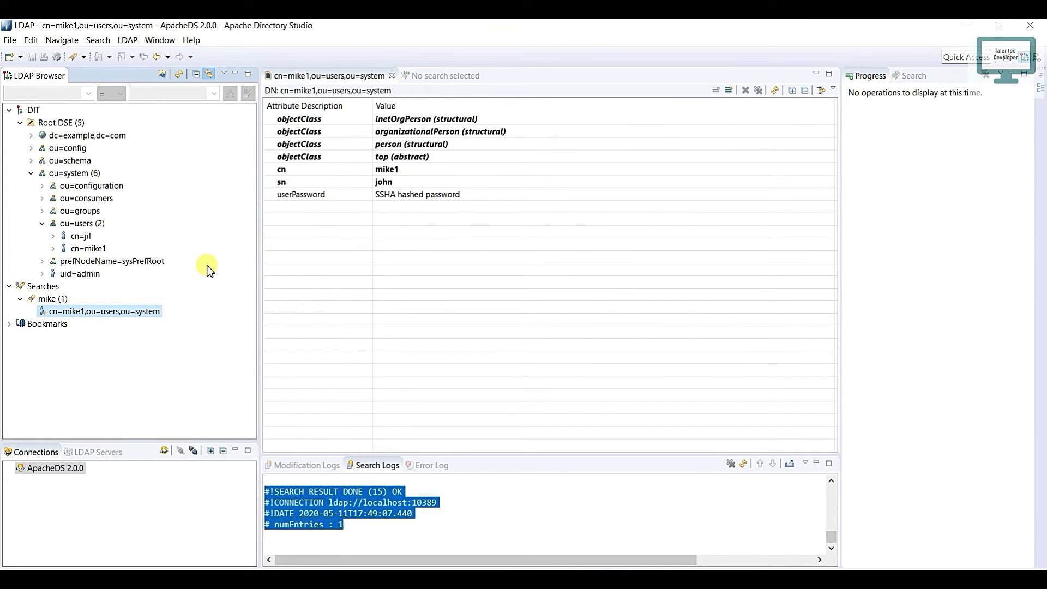
Step: Show the error log and stop the ApacheDS 2.0.0 server
left_click(427, 465)
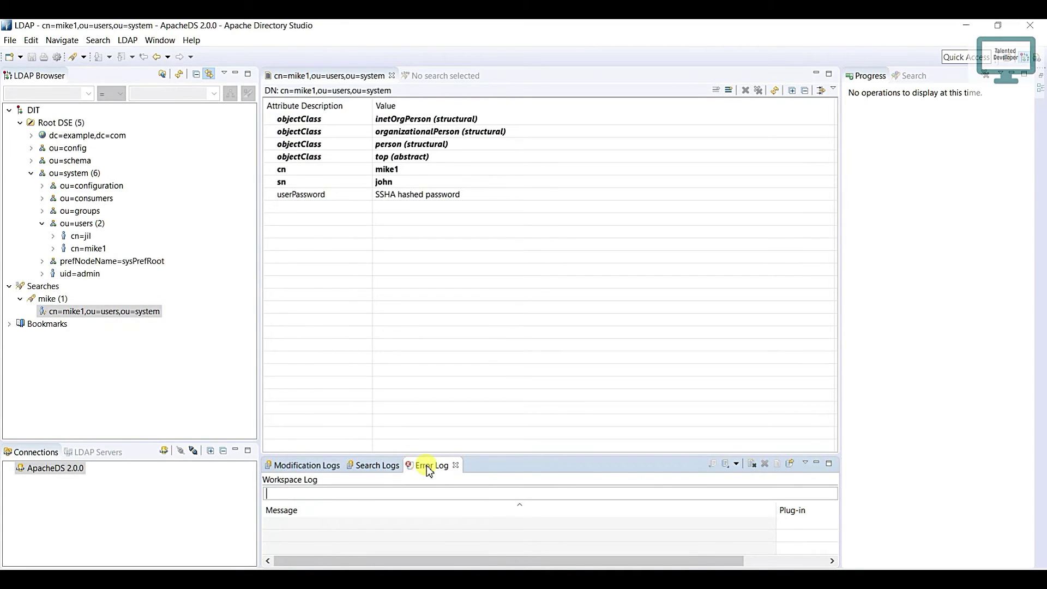
left_click(98, 454)
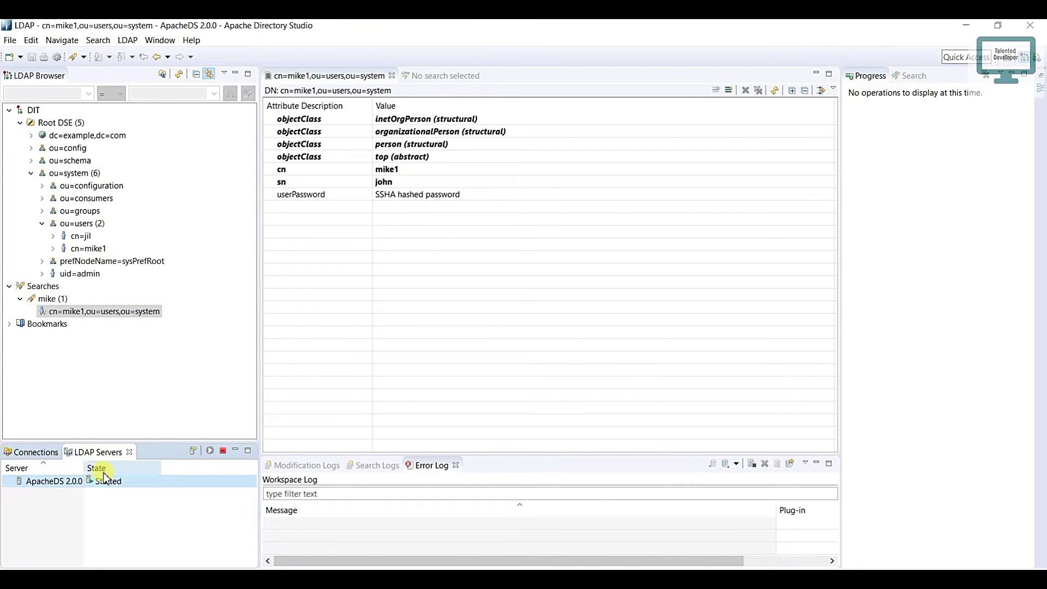
left_click(224, 451)
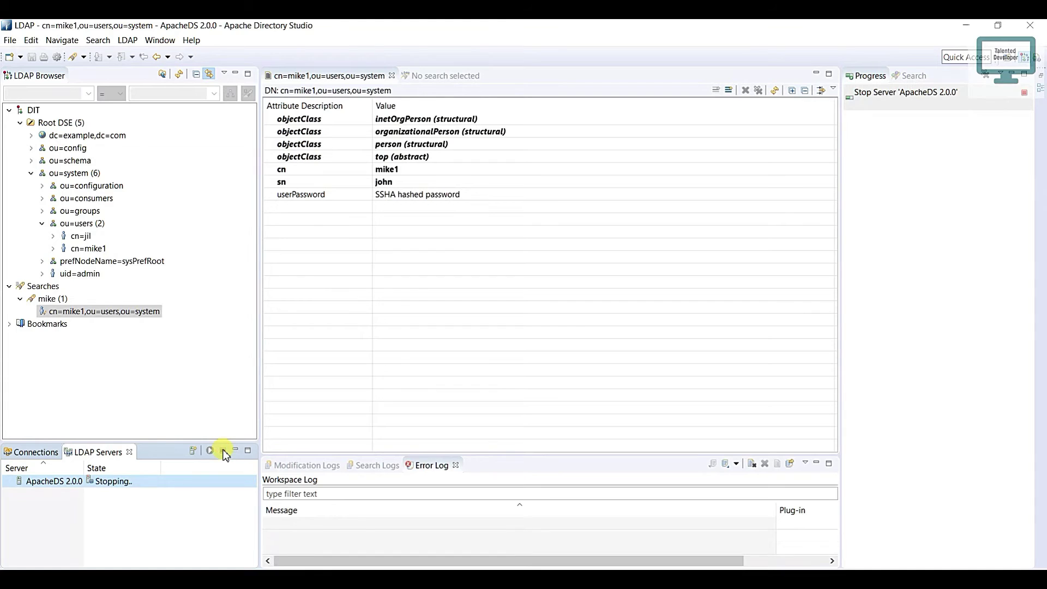
Step: Try to open the first user entry under ou=users with the server stopped, and enlarge the error log to read its records
left_click(46, 453)
double_click(83, 239)
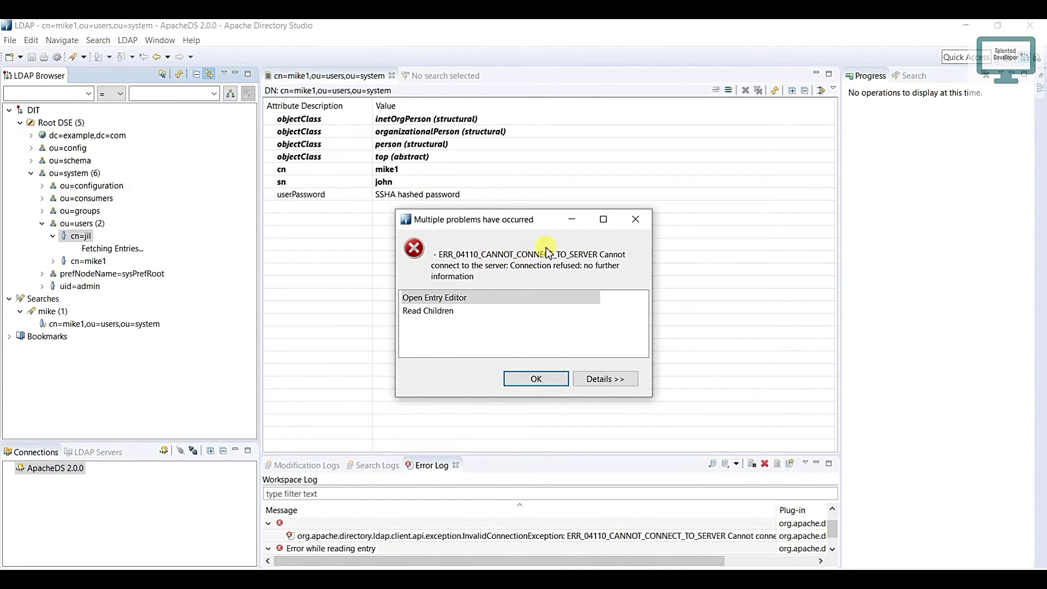
left_click(635, 219)
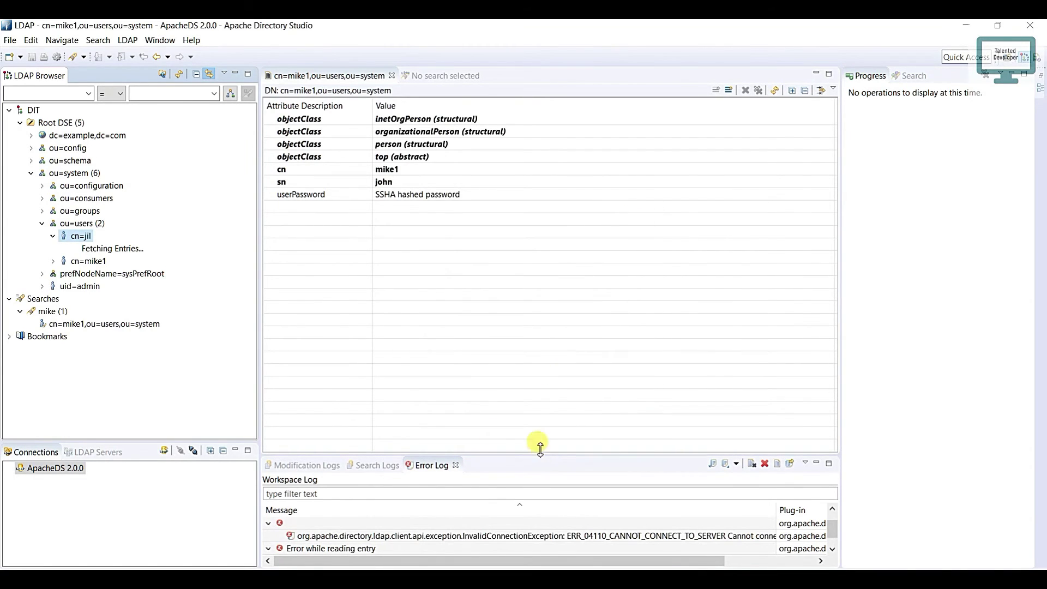
left_click_drag(539, 456, 540, 377)
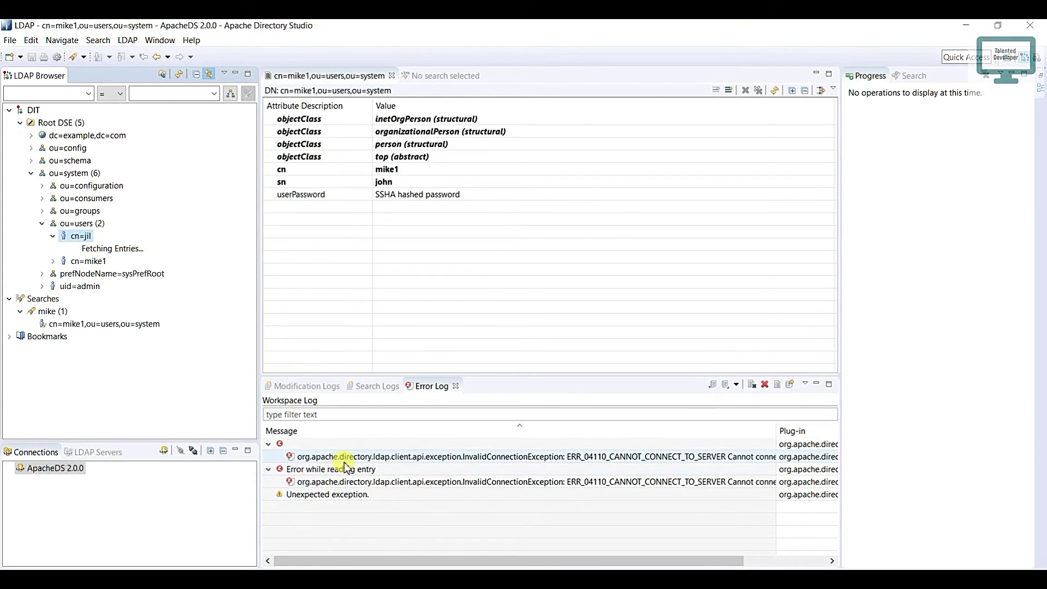
Step: Start the ApacheDS 2.0.0 server again
left_click(104, 452)
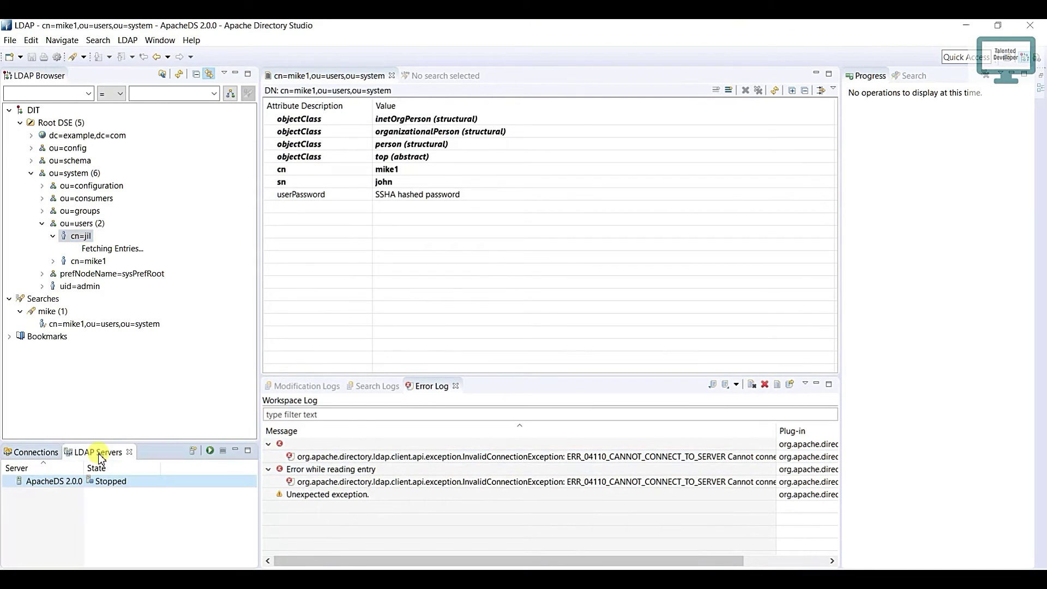
left_click(212, 452)
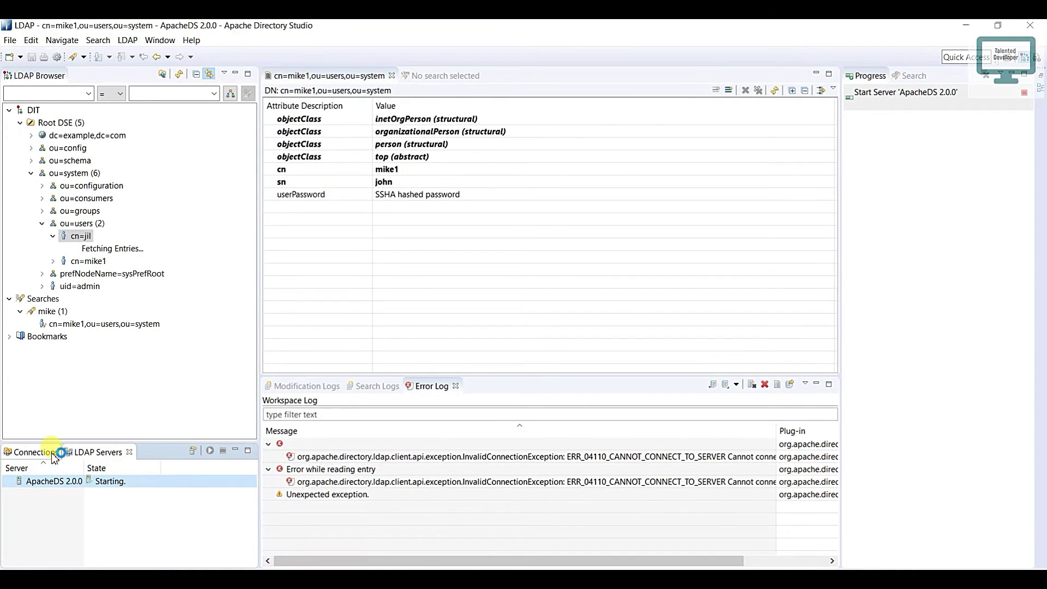
Step: Look through the available wizards for new items and the LDAP commands without creating anything
left_click(10, 40)
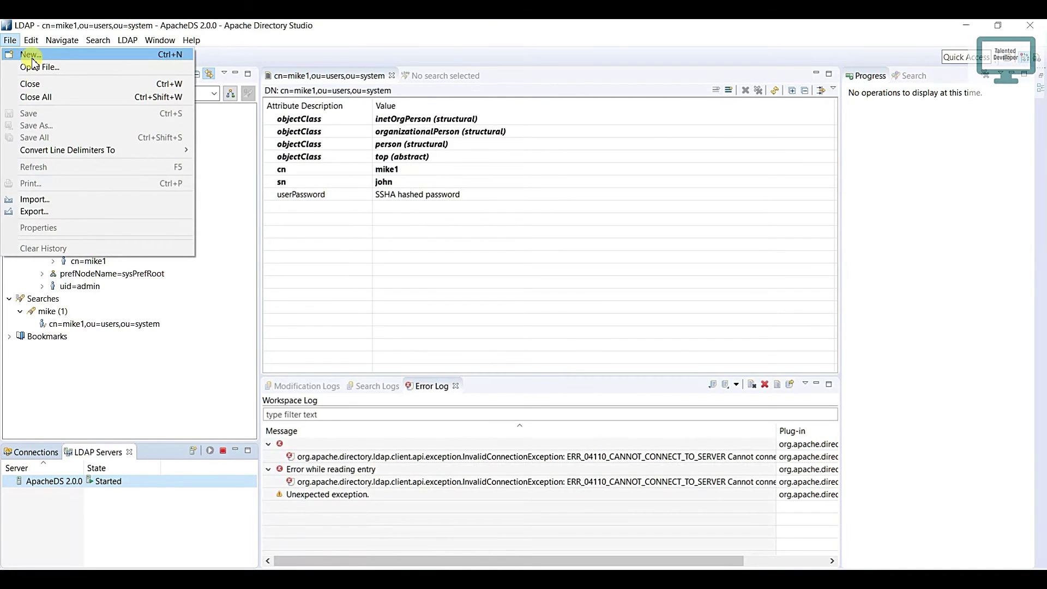
left_click(32, 58)
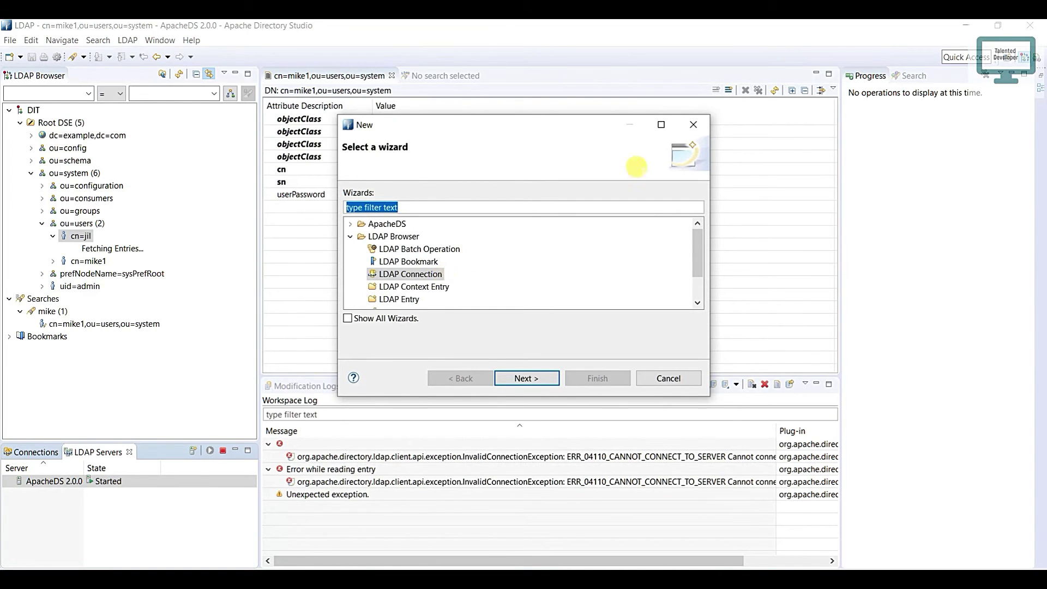
left_click(694, 124)
left_click(11, 40)
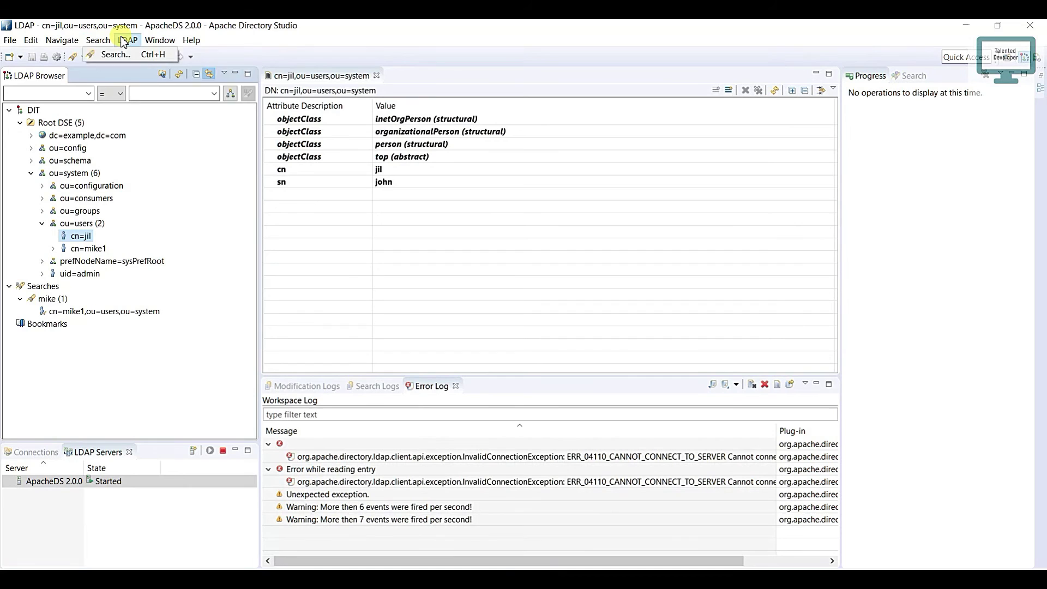
left_click(128, 40)
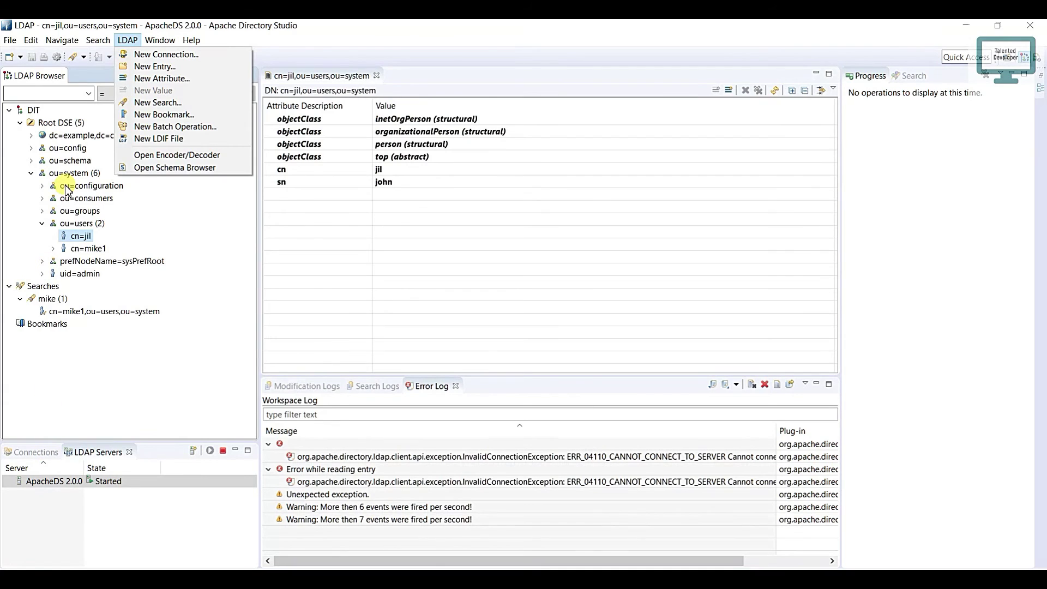
Step: Show the LDAP Browser view
mouse_move(163, 39)
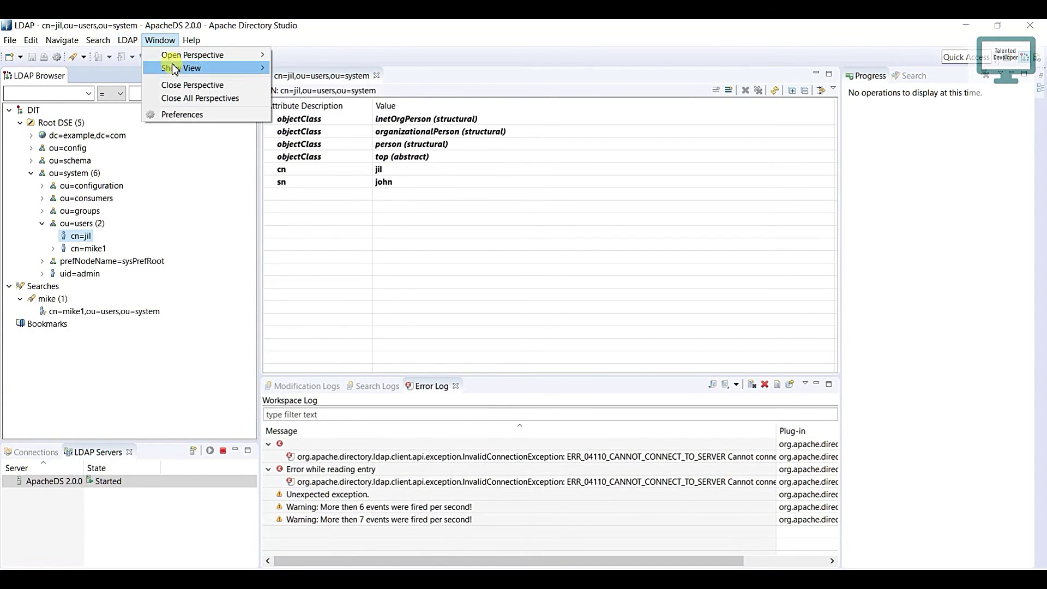
mouse_move(174, 68)
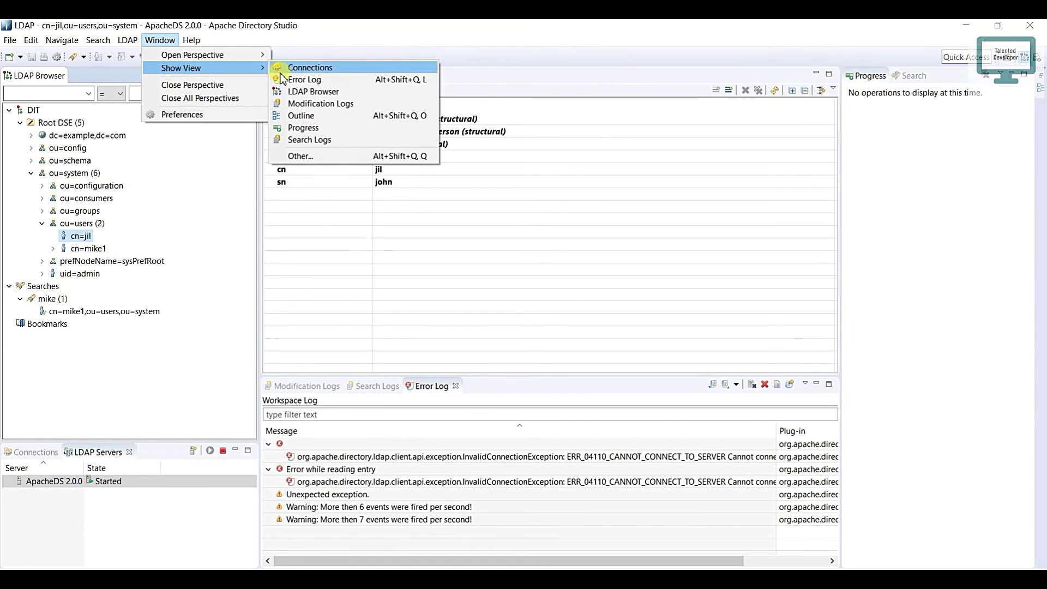
left_click(290, 93)
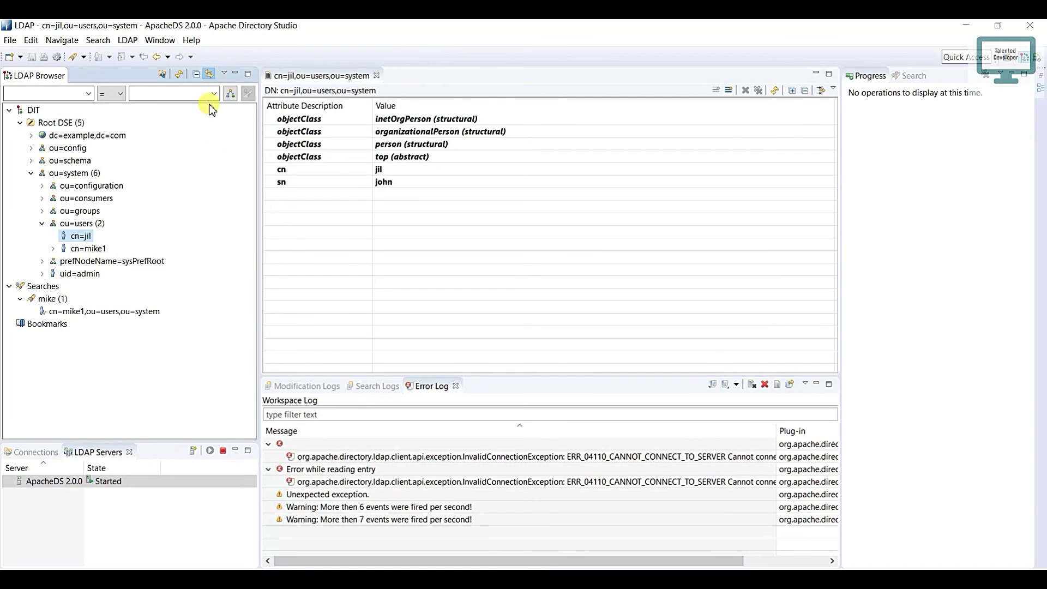
Step: Switch to the Schema Editor perspective
left_click(158, 44)
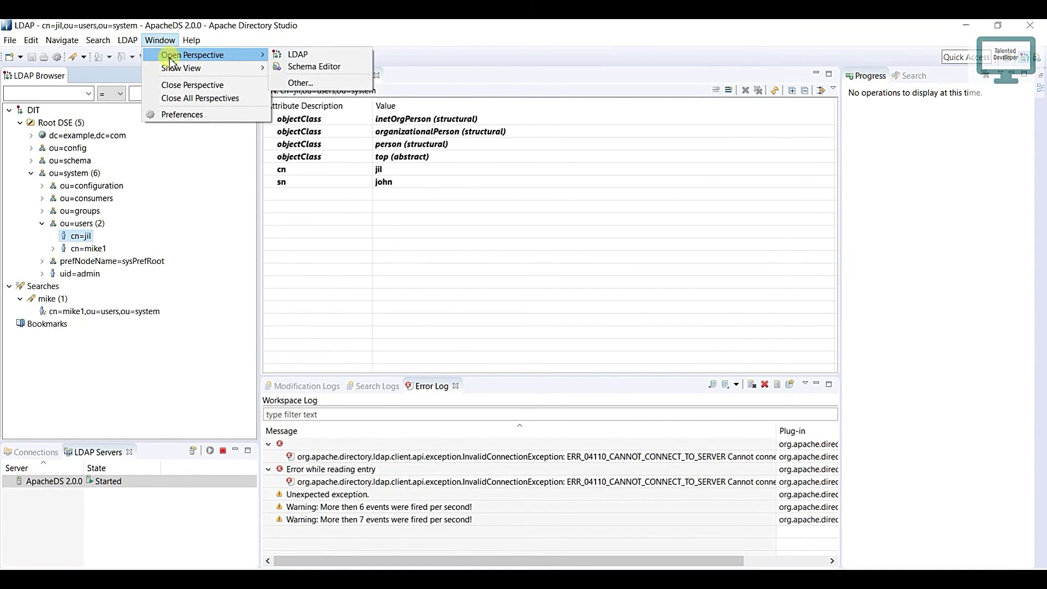
mouse_move(245, 69)
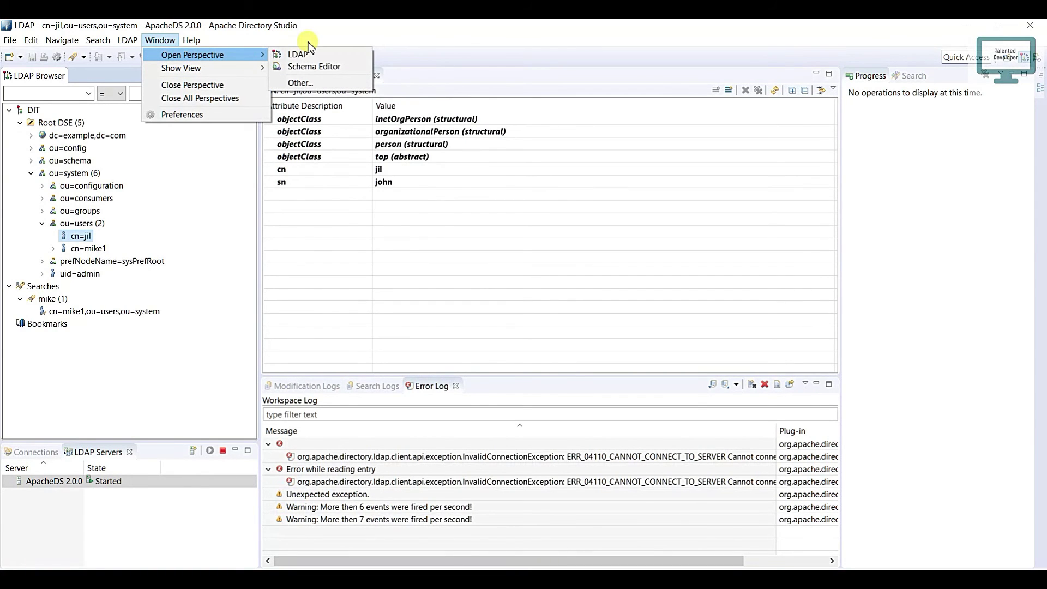
left_click(306, 66)
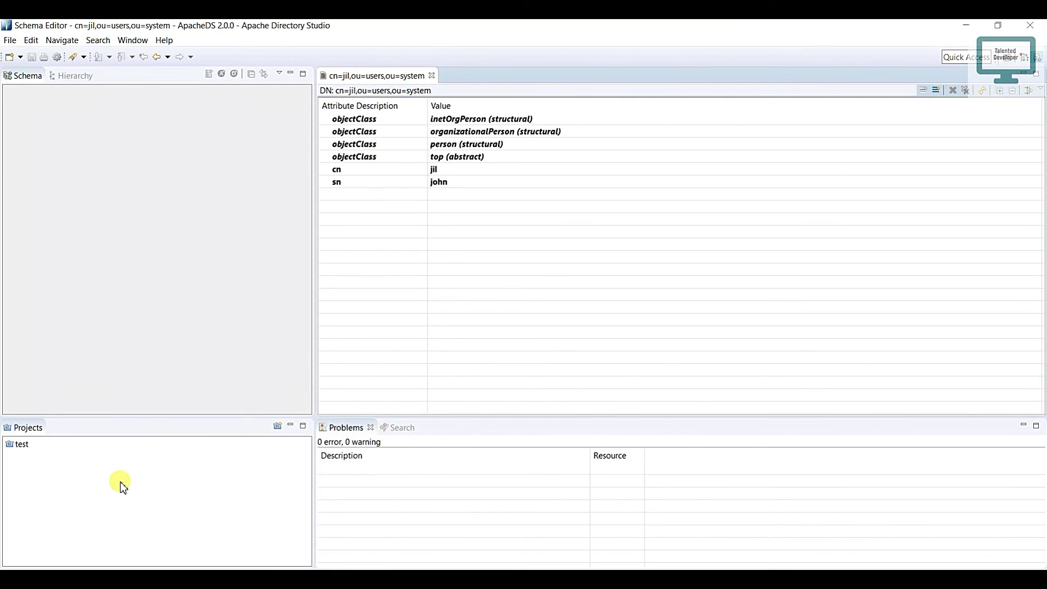
Step: Look through the attribute types available for a new attribute on the open user entry, and cancel the new attribute
left_click(936, 90)
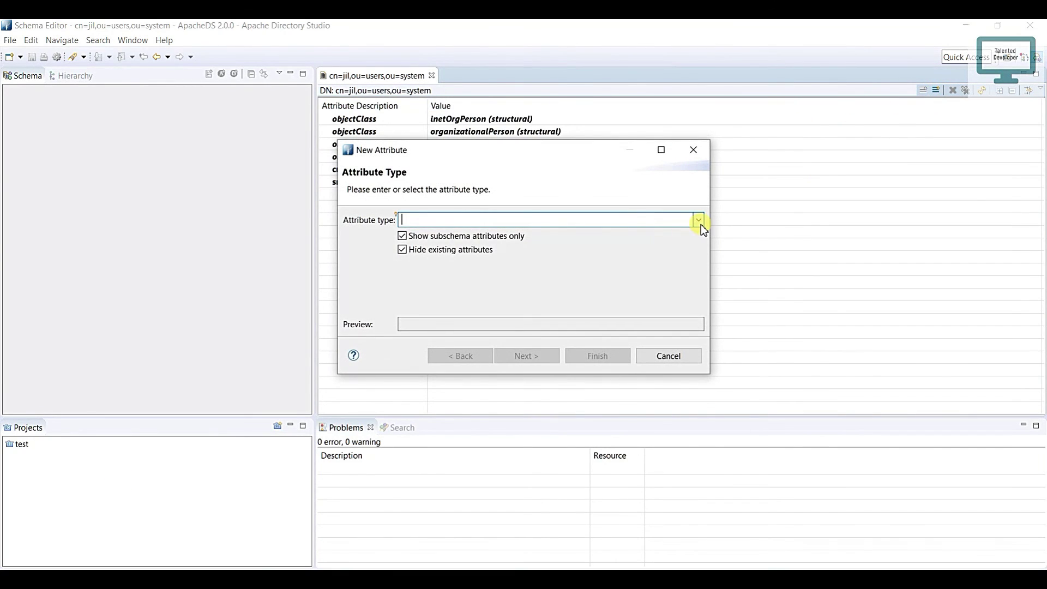
left_click(700, 223)
scroll(622, 289, "down", 10)
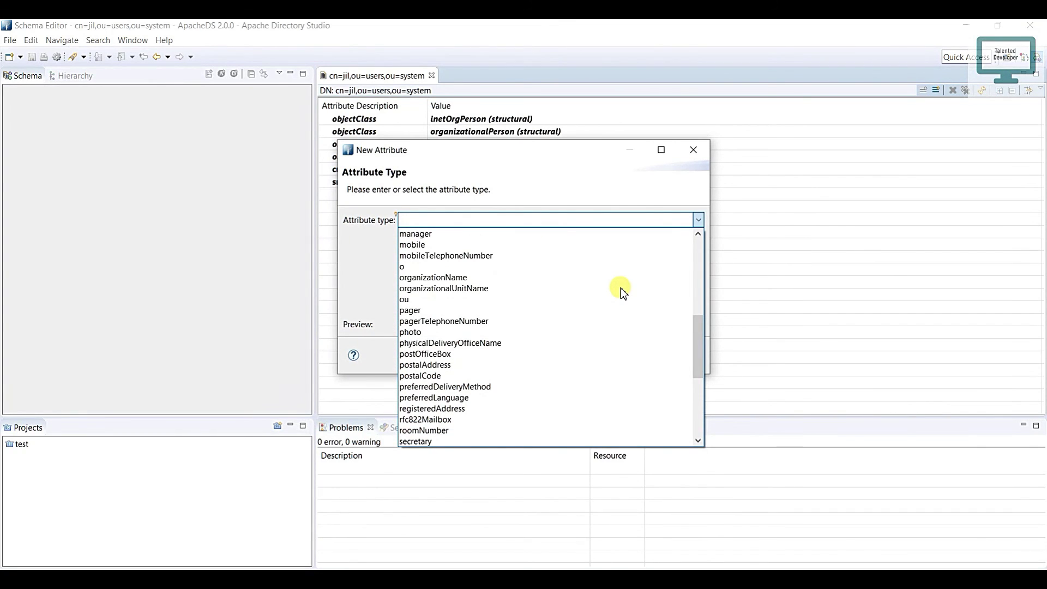
left_click(689, 152)
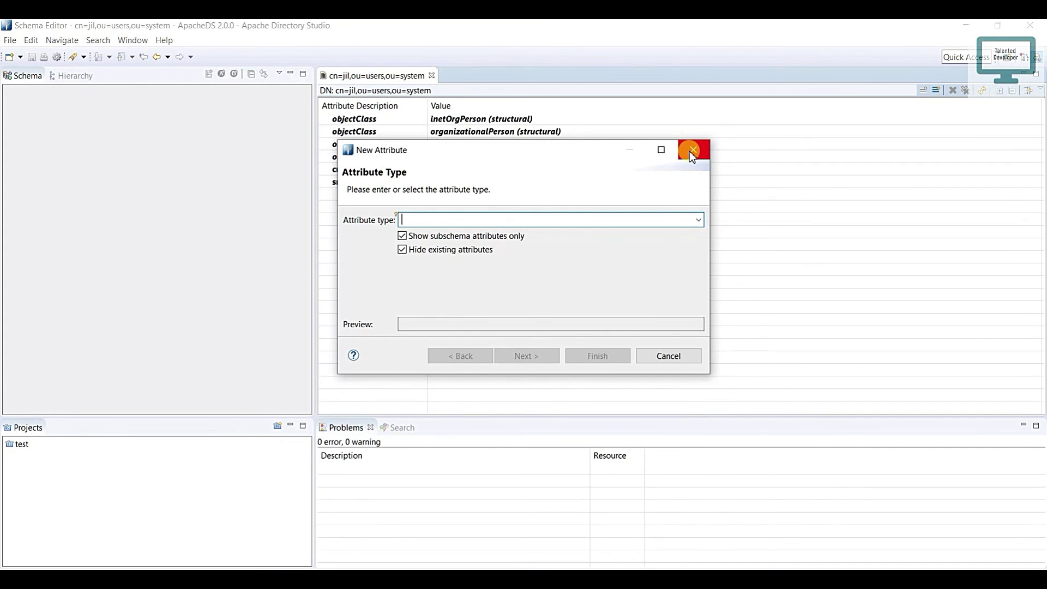
left_click(689, 151)
Step: Check the schema Hierarchy view and switch back to the LDAP perspective
left_click(75, 77)
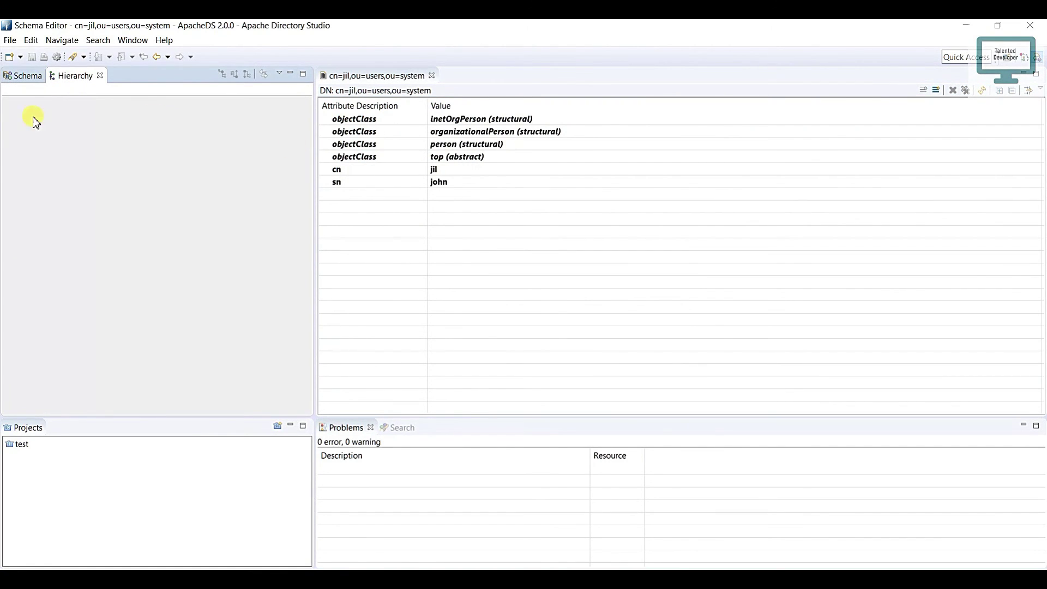
left_click(17, 75)
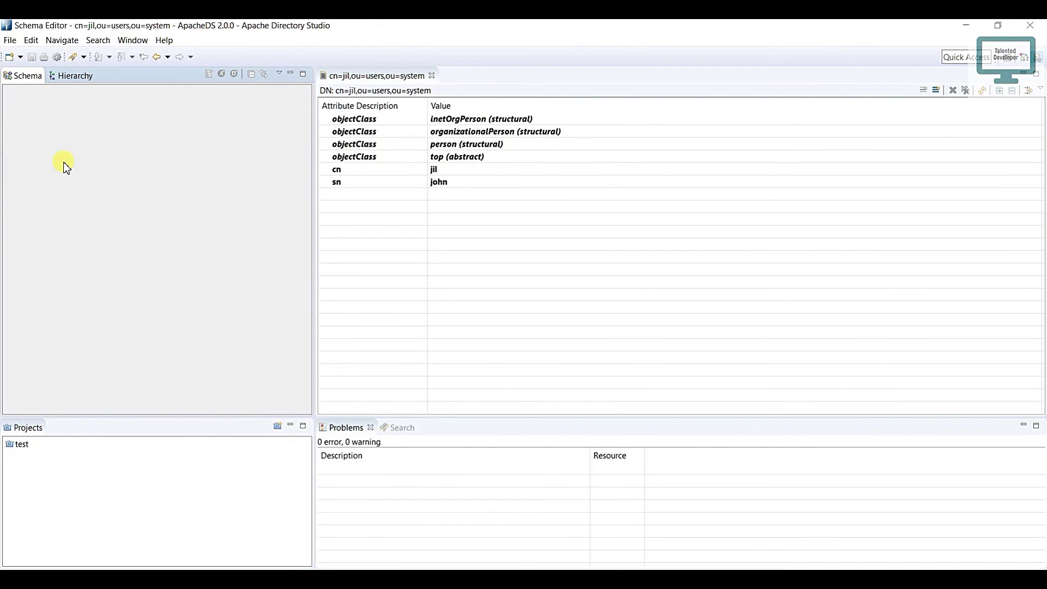
left_click(141, 43)
mouse_move(208, 55)
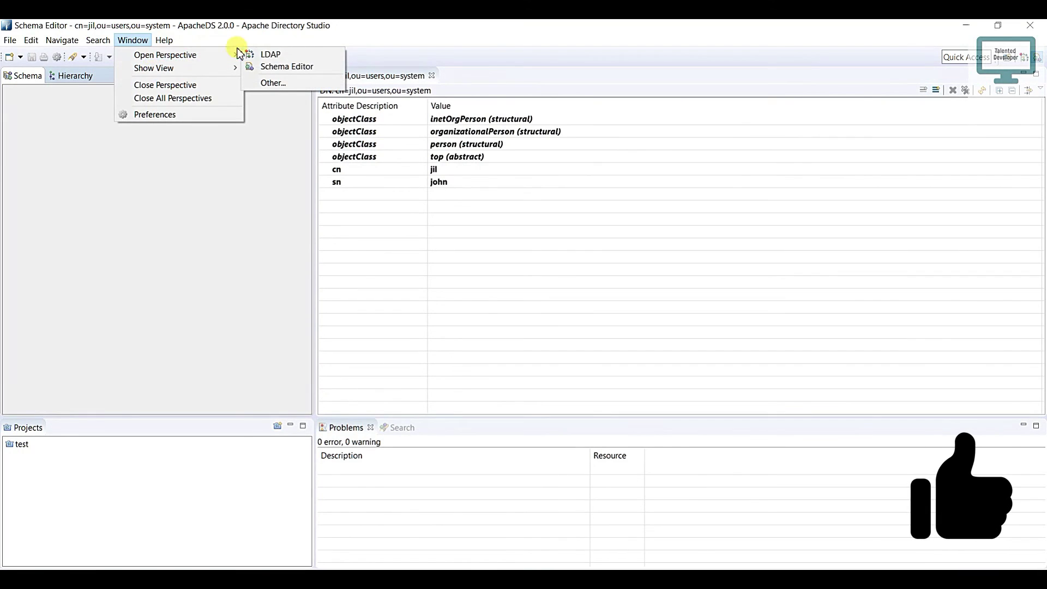
left_click(265, 54)
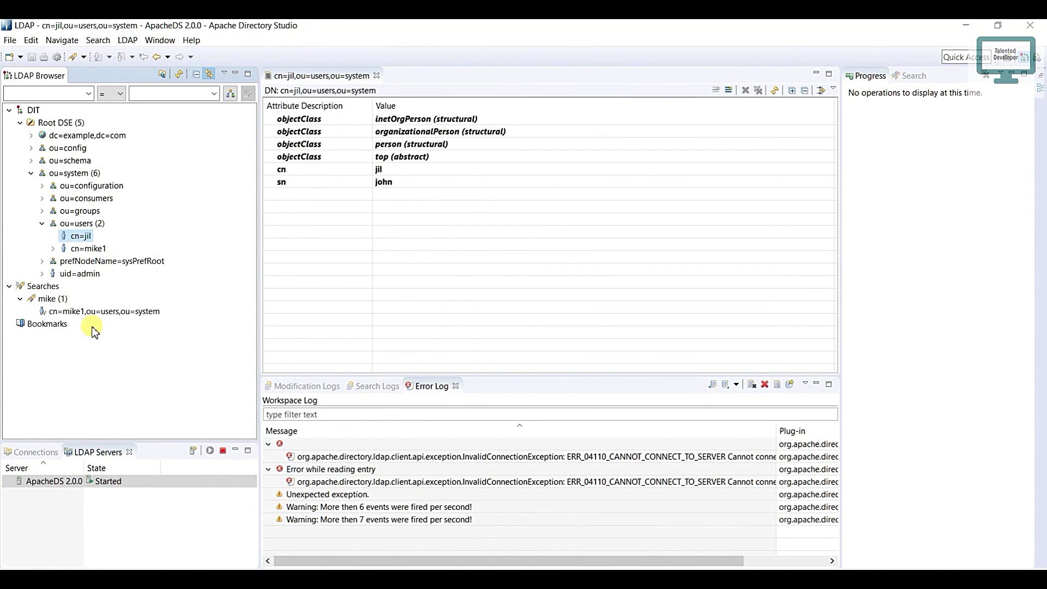
Step: Check the contents of the Search view and return to the Progress view
left_click(167, 482)
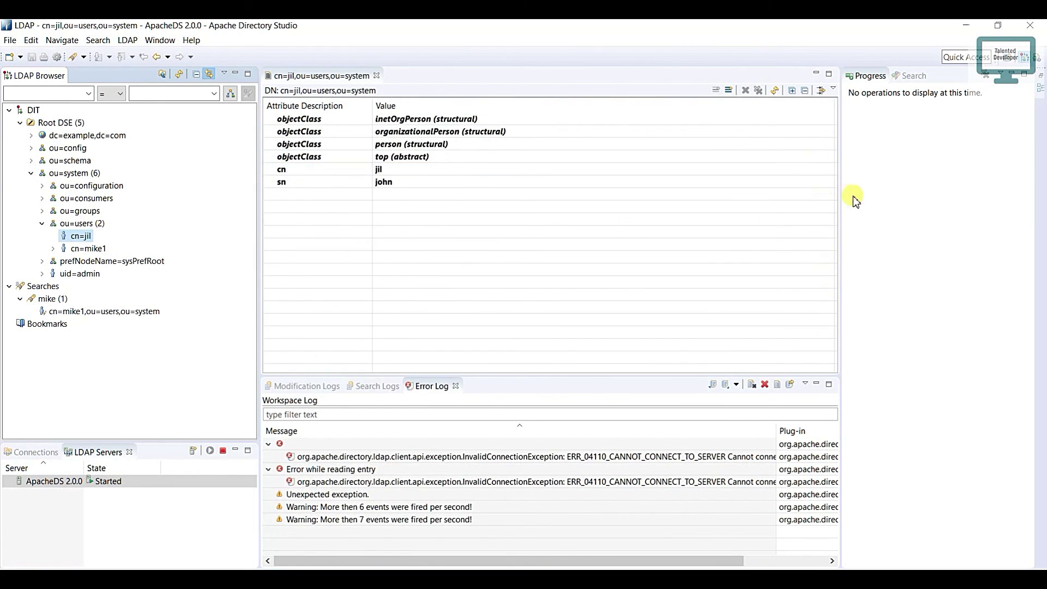
left_click(912, 76)
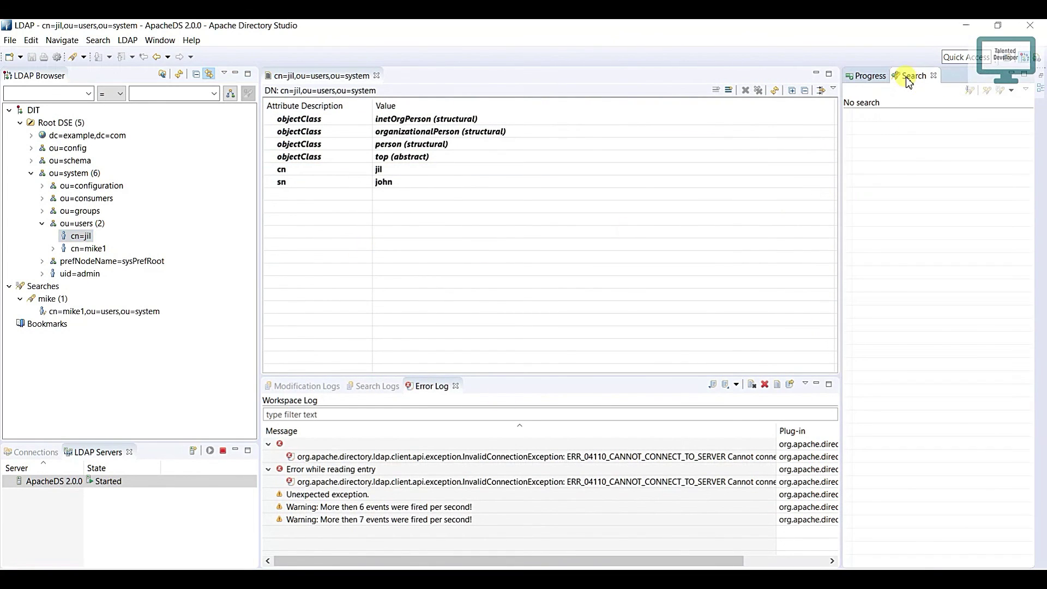
left_click(867, 76)
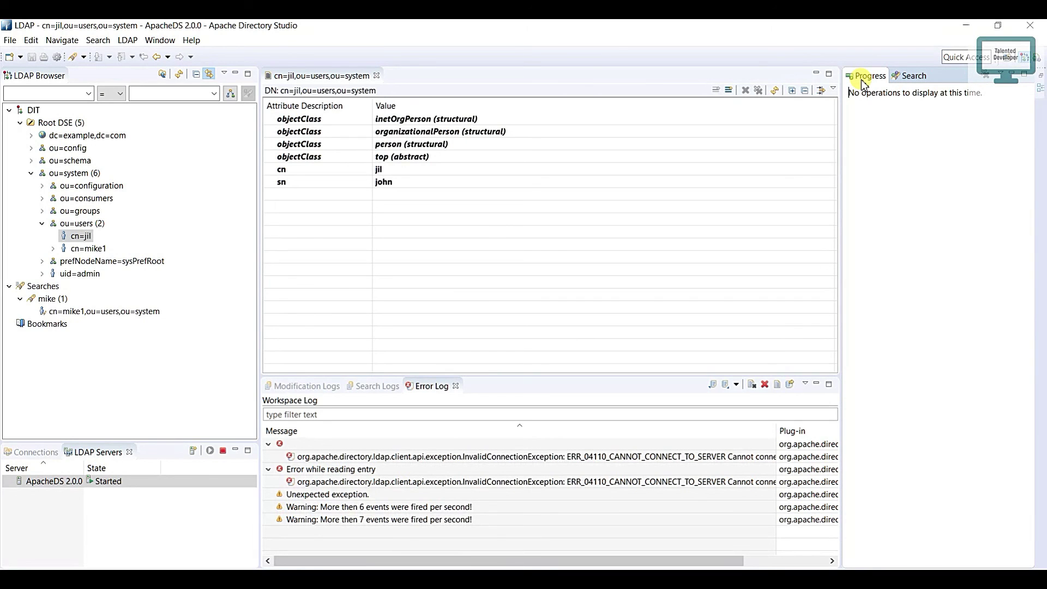